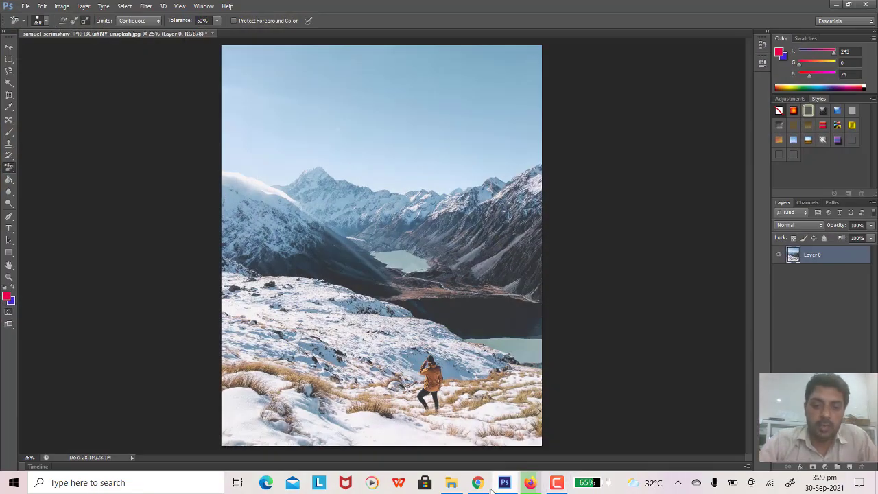
# - Switch from Photoshop to the browser showing the YouTube channel's Photoshop class videos
pyautogui.click(478, 483)
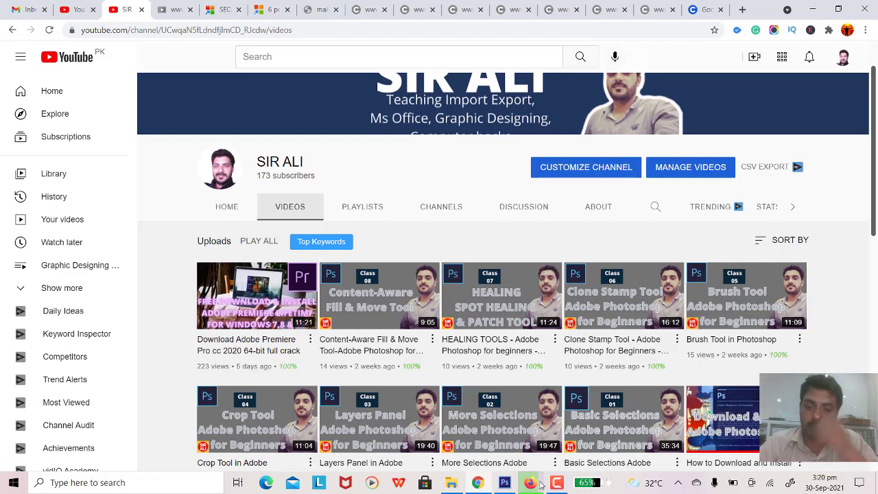
pyautogui.moveTo(556, 483)
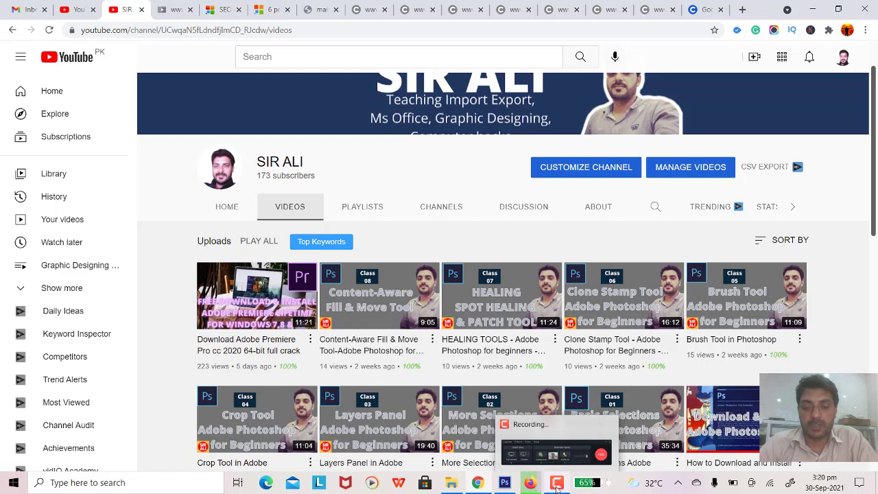
# - Scroll the YouTube channel page to the top and return to the mountain photo in Photoshop
pyautogui.click(557, 485)
pyautogui.click(557, 484)
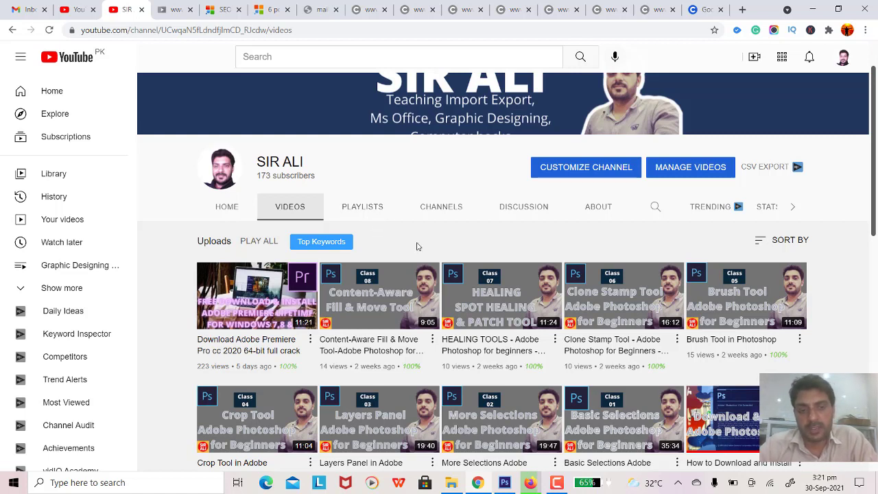
pyautogui.scroll(1, 416, 246)
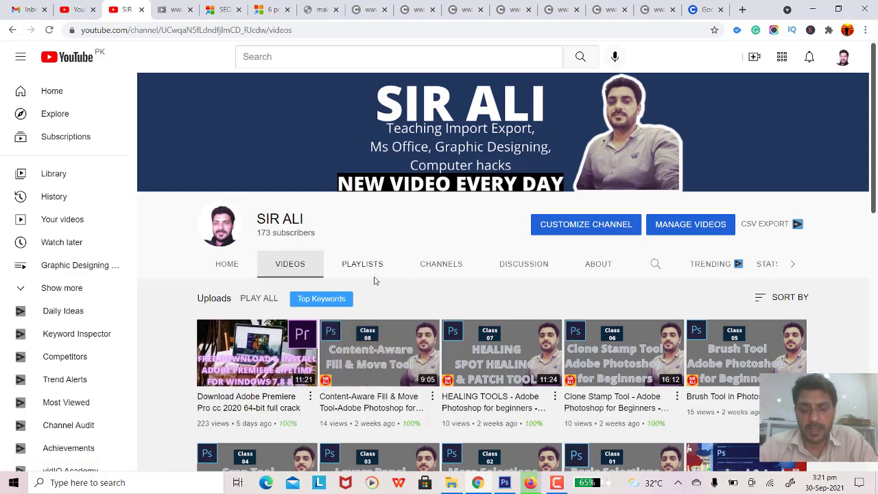
pyautogui.moveTo(502, 374)
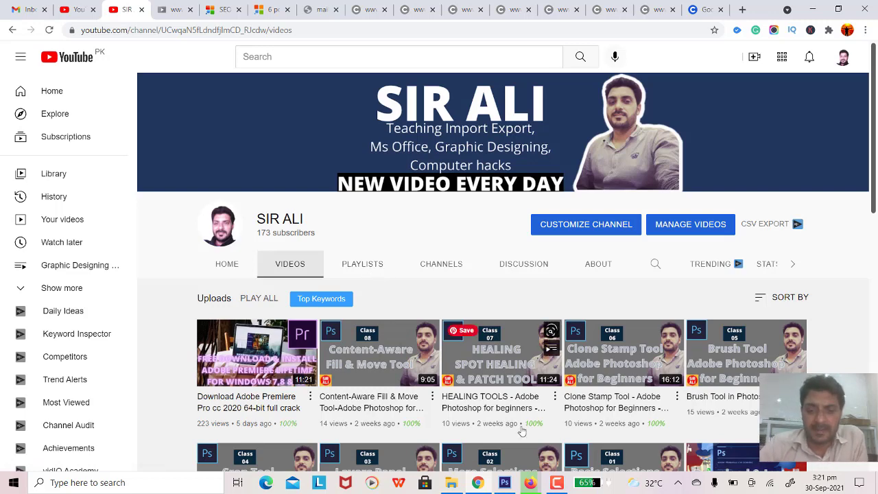
pyautogui.click(504, 483)
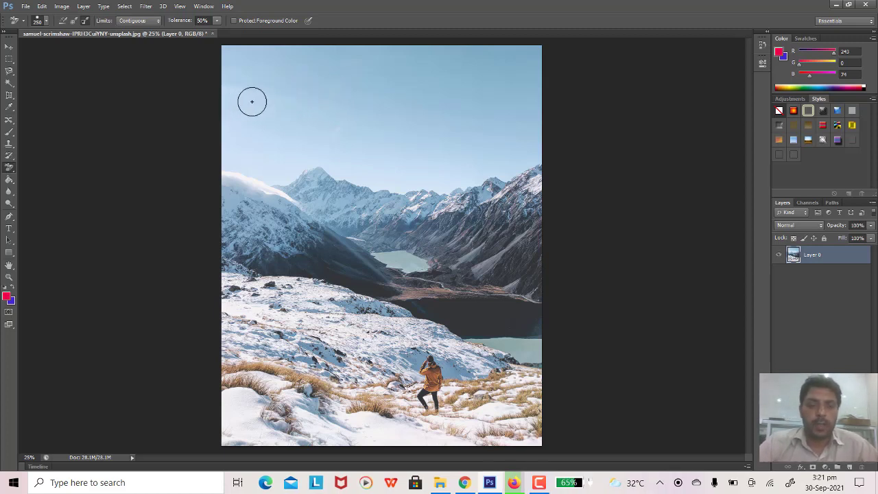
# - Dismiss Layer 0's Layer Style dialog and undo back to a locked Background layer
pyautogui.doubleClick(794, 258)
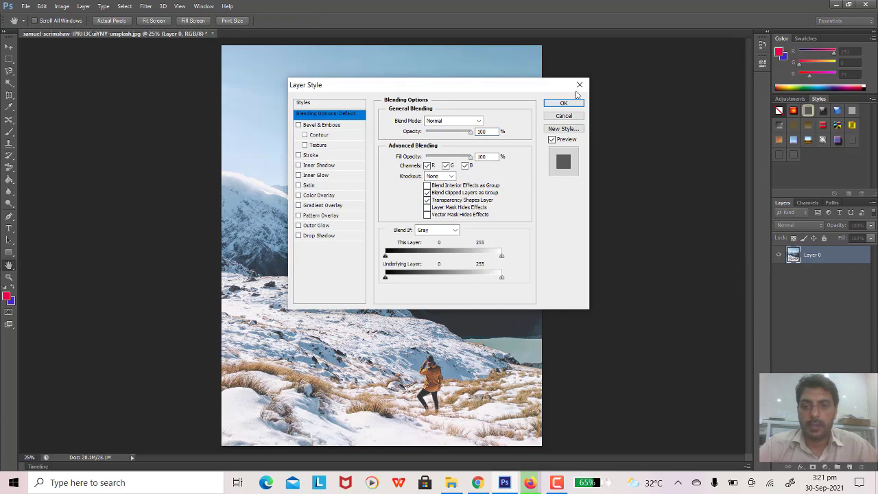
pyautogui.click(579, 85)
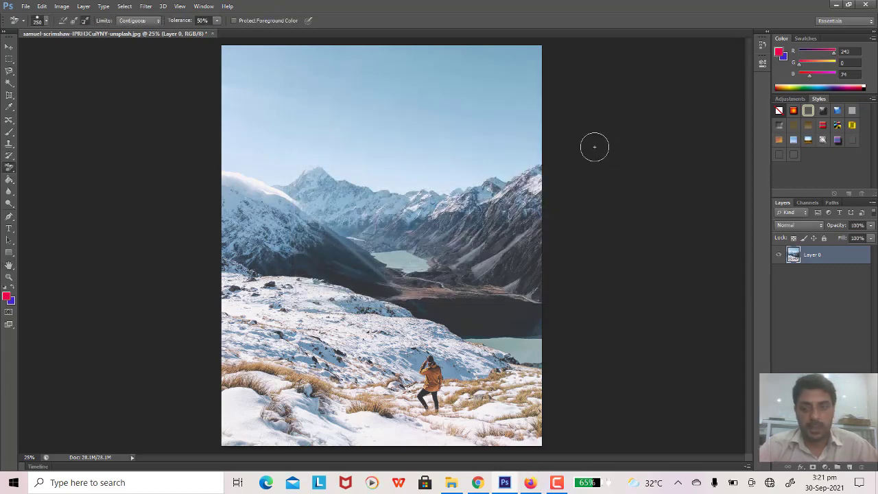
pyautogui.hotkey('ctrl', 'z')
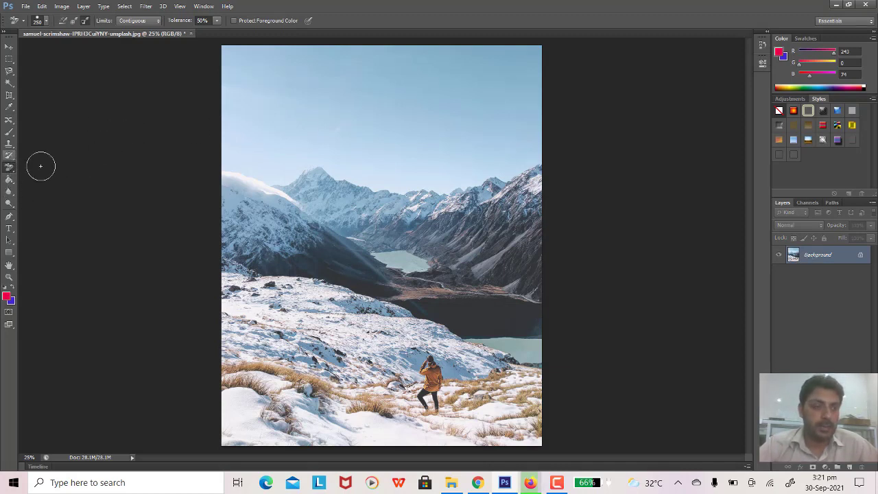
# - Paint a thick pink zigzag brush stroke down the sky on the Background layer
pyautogui.click(13, 134)
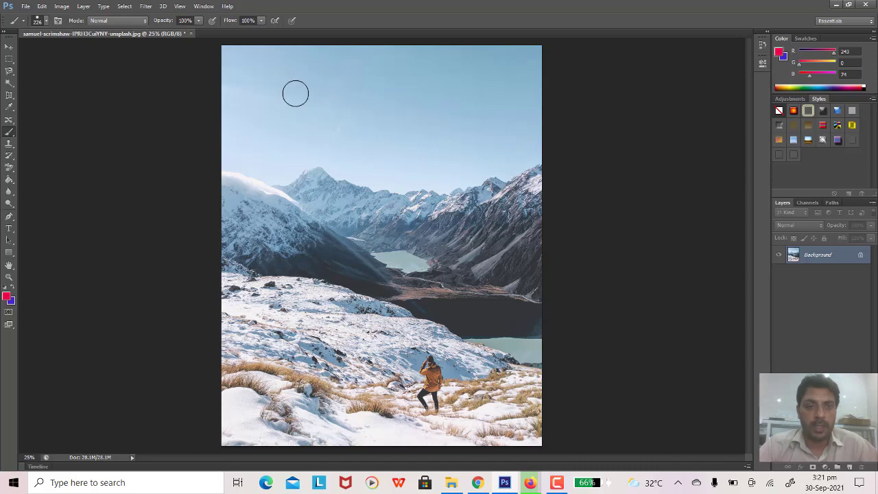
pyautogui.moveTo(295, 93)
pyautogui.mouseDown()
pyautogui.moveTo(333, 151)
pyautogui.moveTo(388, 204)
pyautogui.mouseUp()
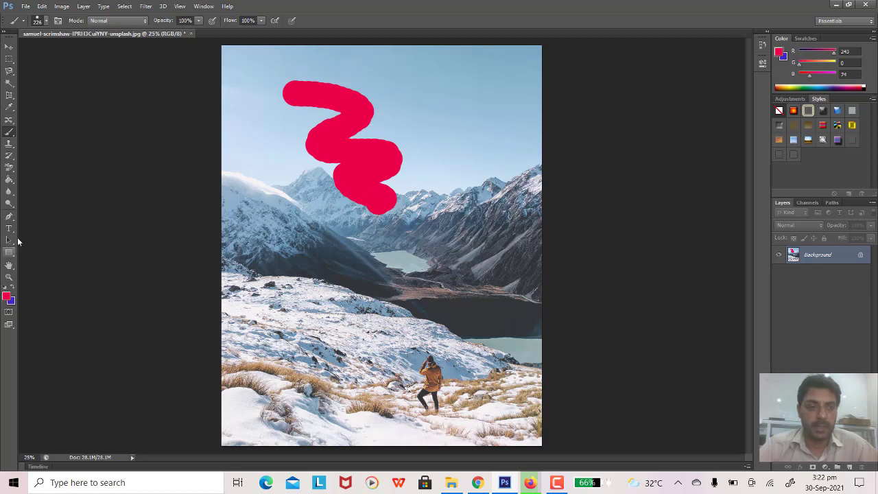
pyautogui.click(13, 173)
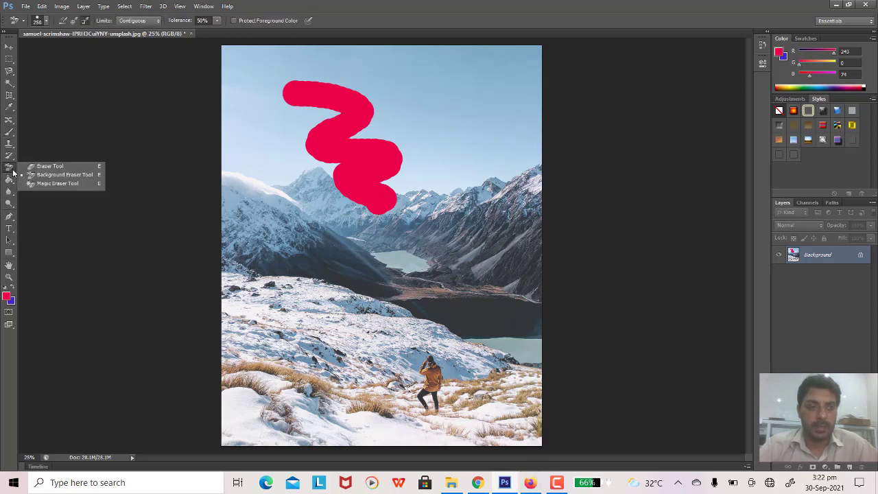
# - Erase across the pink squiggle, then set the background colour to yellow-green (R 152, G 212, B 22)
pyautogui.click(48, 166)
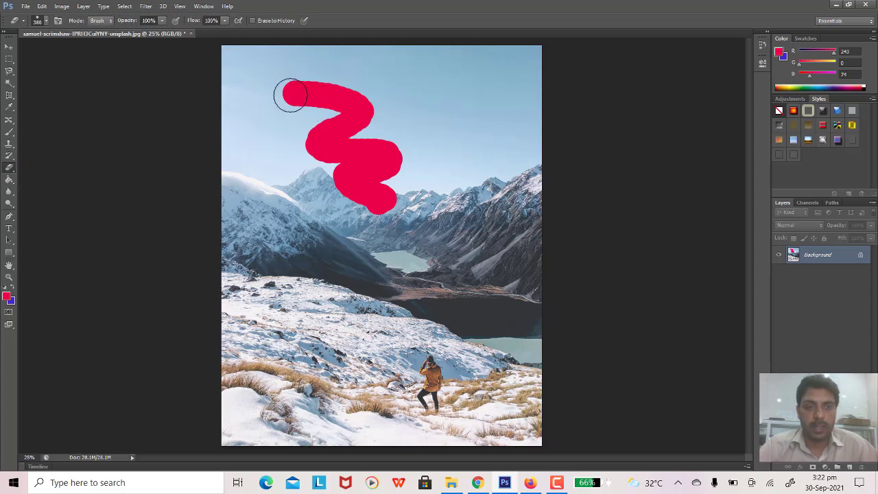
pyautogui.moveTo(289, 92)
pyautogui.mouseDown()
pyautogui.moveTo(344, 125)
pyautogui.moveTo(316, 145)
pyautogui.moveTo(338, 155)
pyautogui.moveTo(394, 153)
pyautogui.moveTo(371, 157)
pyautogui.moveTo(350, 177)
pyautogui.moveTo(384, 196)
pyautogui.mouseUp()
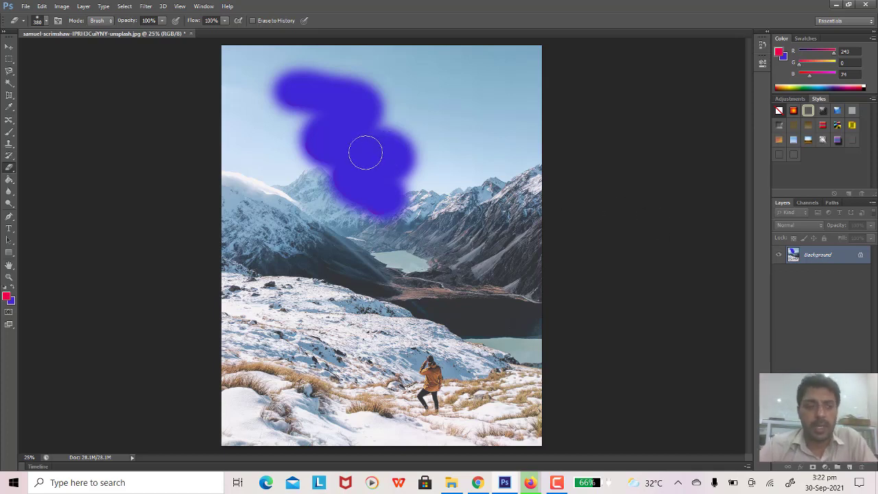
pyautogui.click(10, 302)
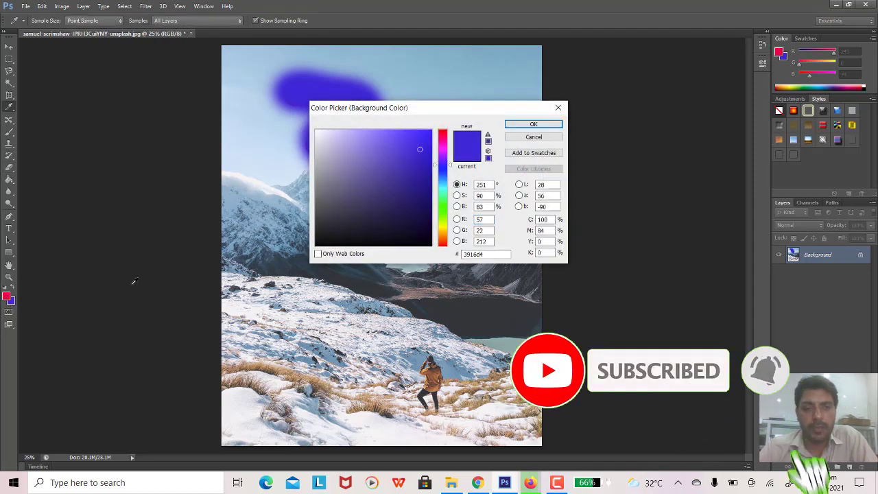
pyautogui.click(445, 224)
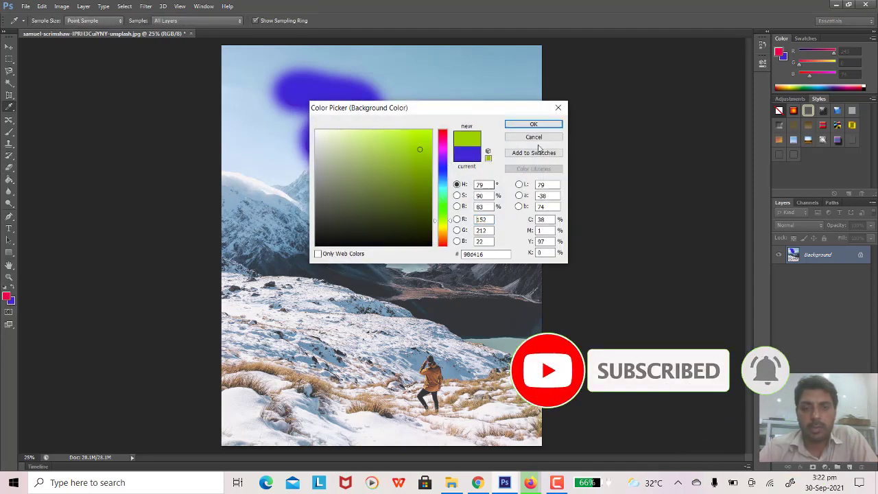
pyautogui.click(533, 124)
# - Erase a sky strip to yellow-green, then undo both erase strokes
pyautogui.press('e')
pyautogui.moveTo(394, 89)
pyautogui.mouseDown()
pyautogui.moveTo(451, 89)
pyautogui.moveTo(480, 108)
pyautogui.moveTo(320, 177)
pyautogui.moveTo(345, 220)
pyautogui.moveTo(315, 219)
pyautogui.moveTo(428, 125)
pyautogui.moveTo(350, 78)
pyautogui.moveTo(398, 123)
pyautogui.mouseUp()
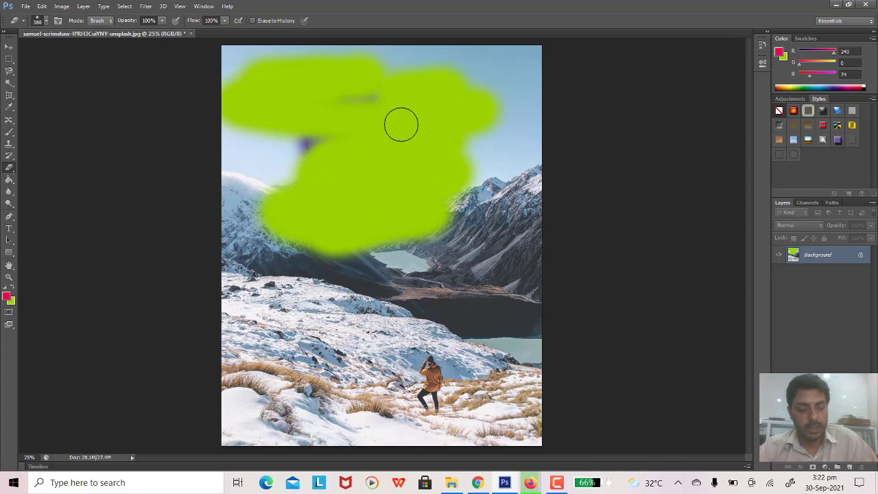
pyautogui.hotkey('ctrl', 'alt', 'z')
pyautogui.hotkey('ctrl', 'alt', 'z')
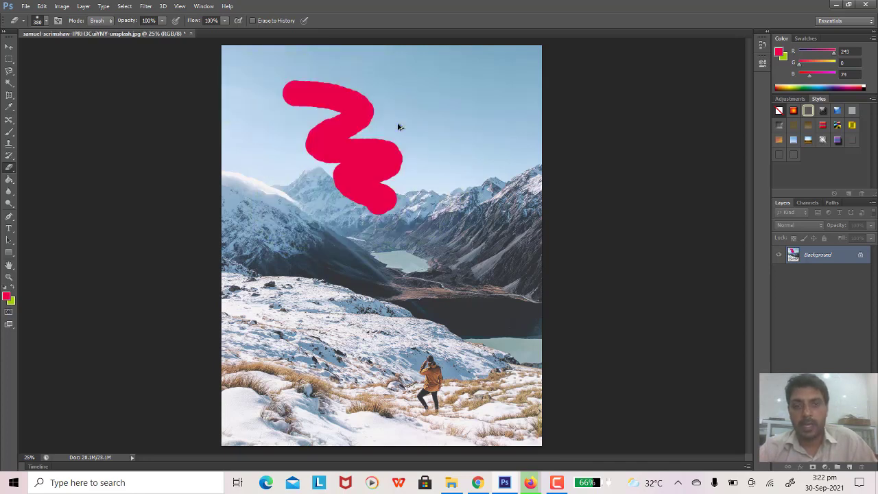
pyautogui.hotkey('ctrl', 'alt', 'z')
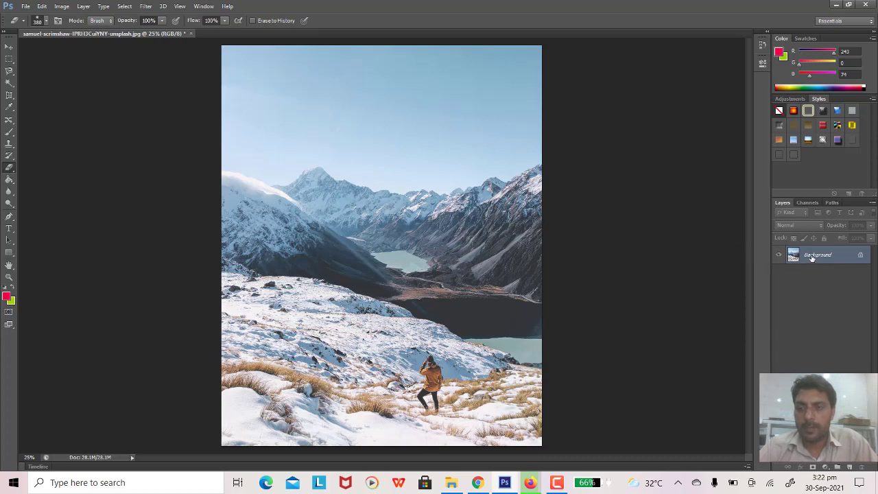
# - Convert the locked Background into an editable layer named Layer 1
pyautogui.doubleClick(811, 257)
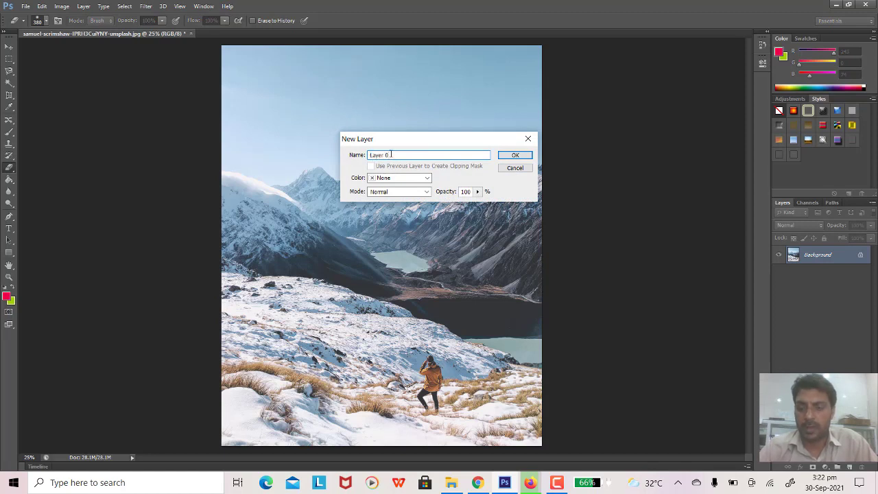
pyautogui.press('BackSpace')
pyautogui.write('1')
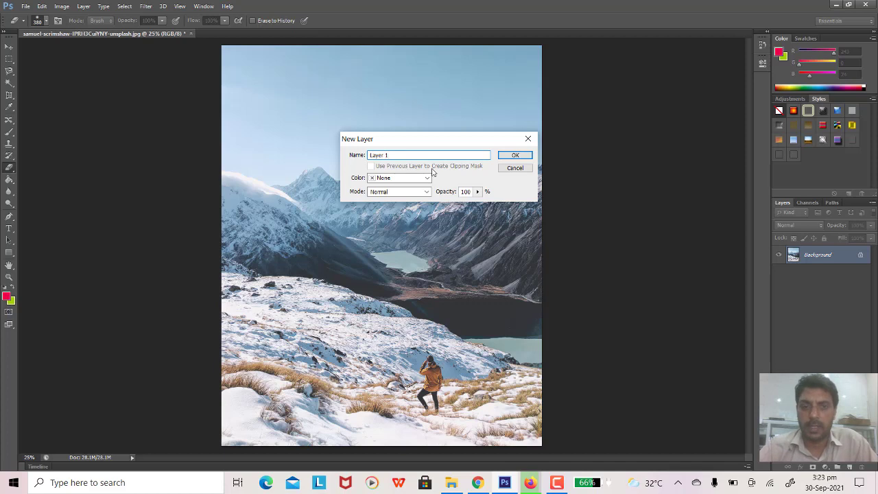
pyautogui.click(518, 154)
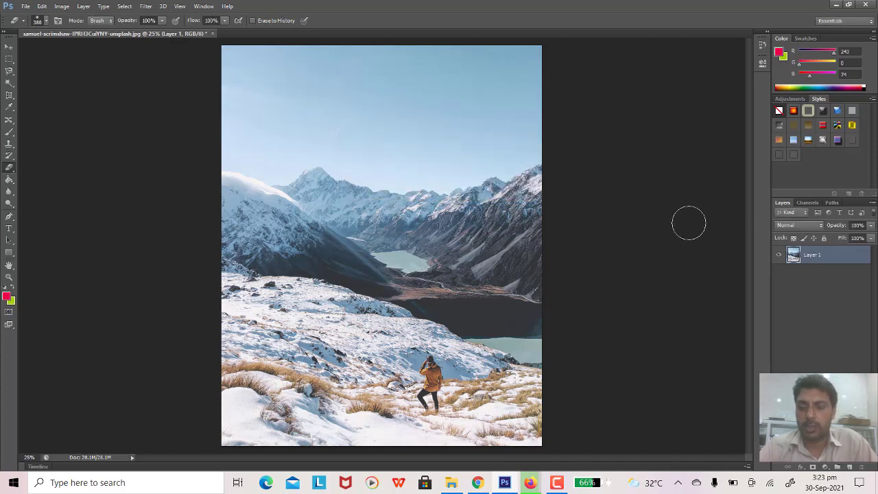
# - Erase the top of the sky to transparency, then undo back to Background with an empty Layer 1
pyautogui.moveTo(254, 74)
pyautogui.mouseDown()
pyautogui.moveTo(528, 62)
pyautogui.moveTo(394, 71)
pyautogui.moveTo(249, 53)
pyautogui.moveTo(232, 86)
pyautogui.moveTo(507, 88)
pyautogui.moveTo(528, 107)
pyautogui.moveTo(253, 122)
pyautogui.moveTo(235, 133)
pyautogui.moveTo(339, 146)
pyautogui.moveTo(529, 145)
pyautogui.mouseUp()
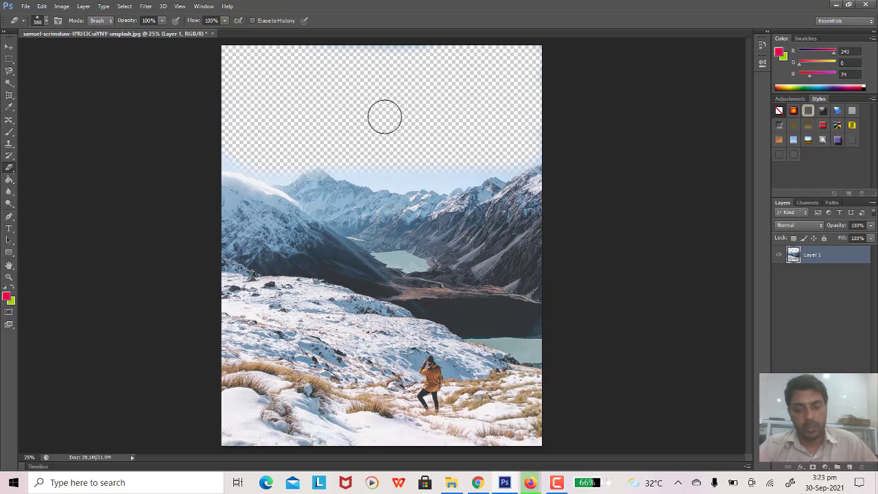
pyautogui.hotkey('ctrl', 'z')
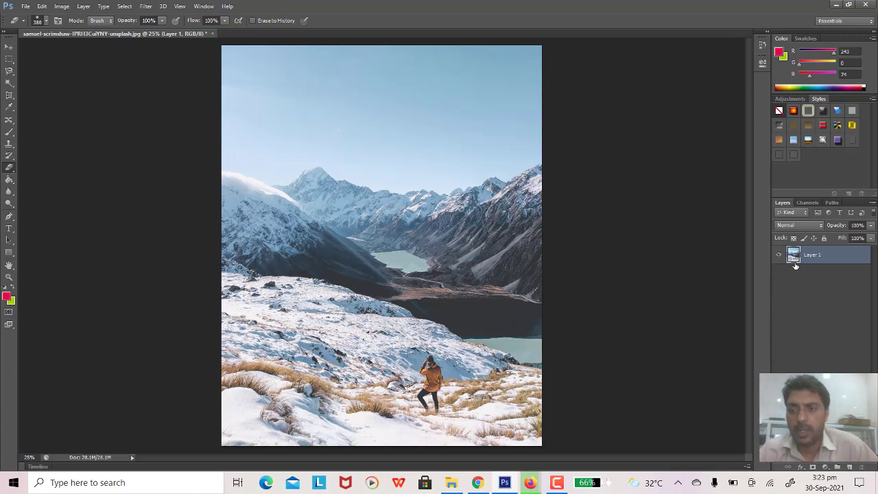
pyautogui.hotkey('ctrl', 'z')
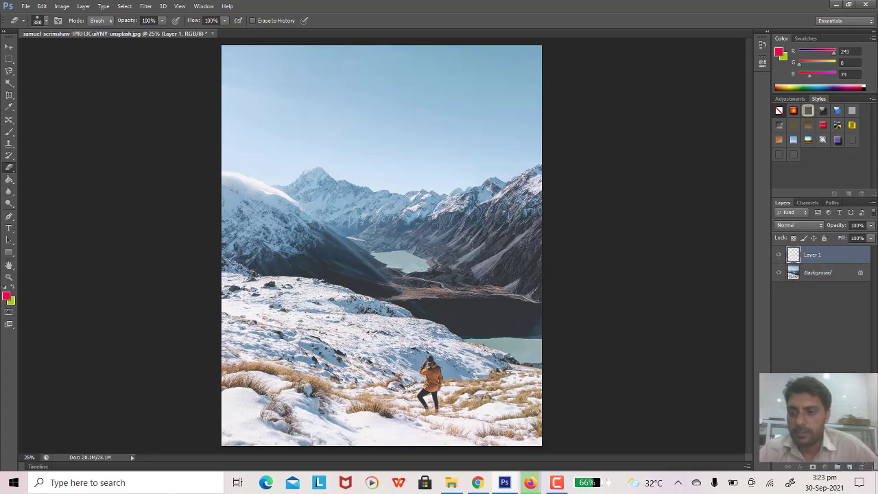
# - Replace Layer 1 with a fresh empty layer and brush a large pink scribble across the sky
pyautogui.moveTo(793, 252); pyautogui.dragTo(862, 466)
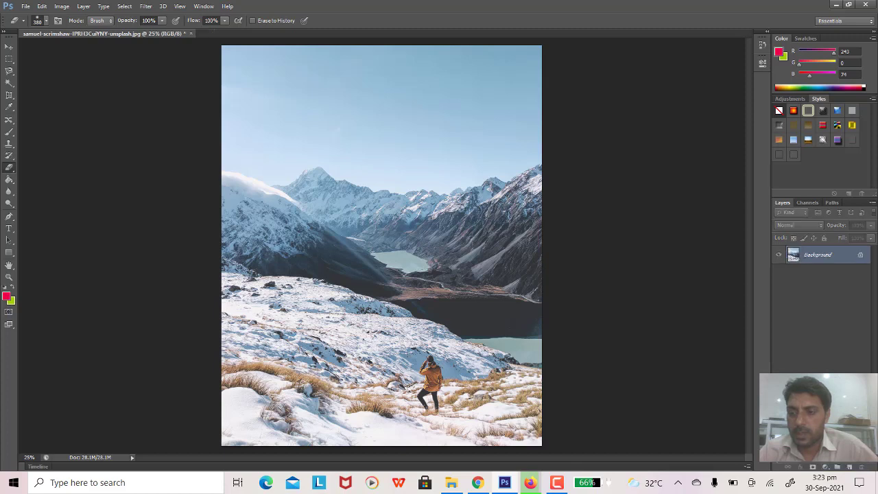
pyautogui.click(849, 468)
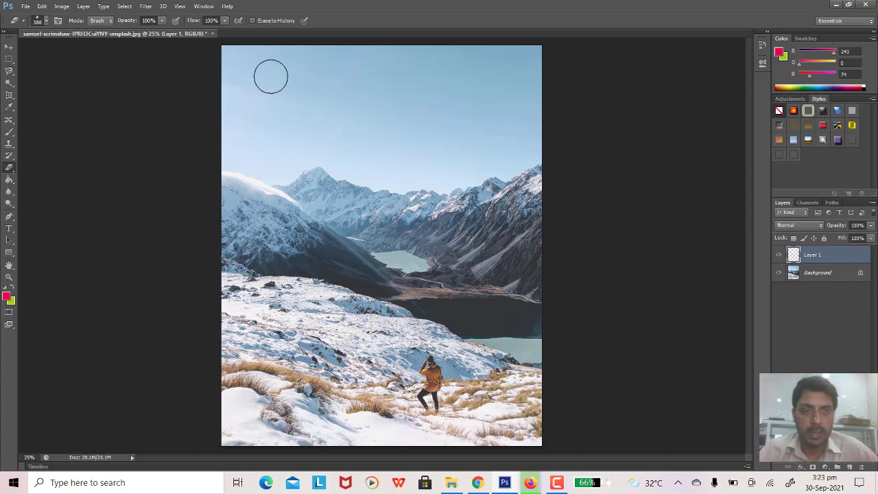
pyautogui.click(14, 159)
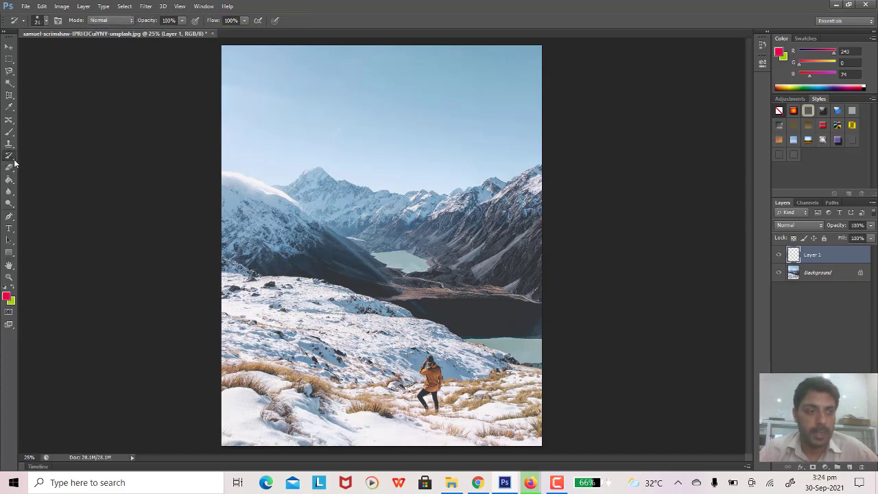
pyautogui.rightClick(15, 161)
pyautogui.click(9, 131)
pyautogui.moveTo(338, 72)
pyautogui.mouseDown()
pyautogui.moveTo(295, 108)
pyautogui.moveTo(315, 142)
pyautogui.moveTo(432, 108)
pyautogui.moveTo(293, 122)
pyautogui.moveTo(454, 102)
pyautogui.moveTo(412, 171)
pyautogui.moveTo(433, 131)
pyautogui.moveTo(232, 143)
pyautogui.mouseUp()
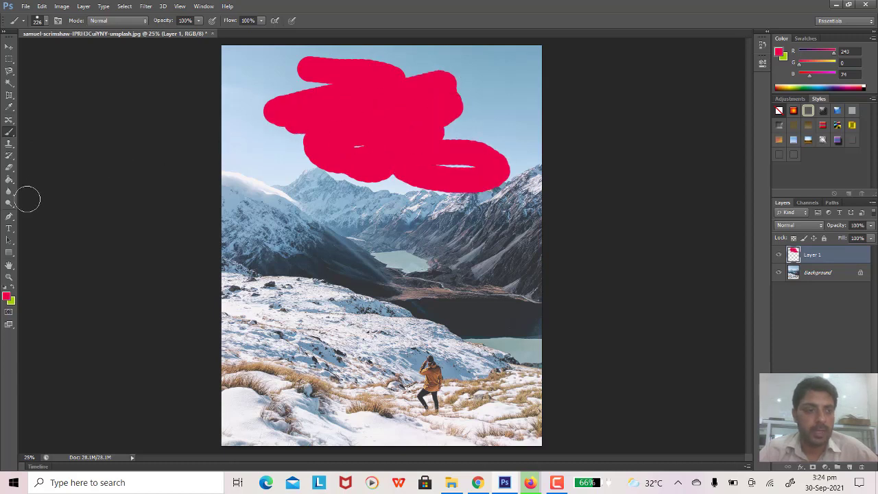
pyautogui.click(10, 168)
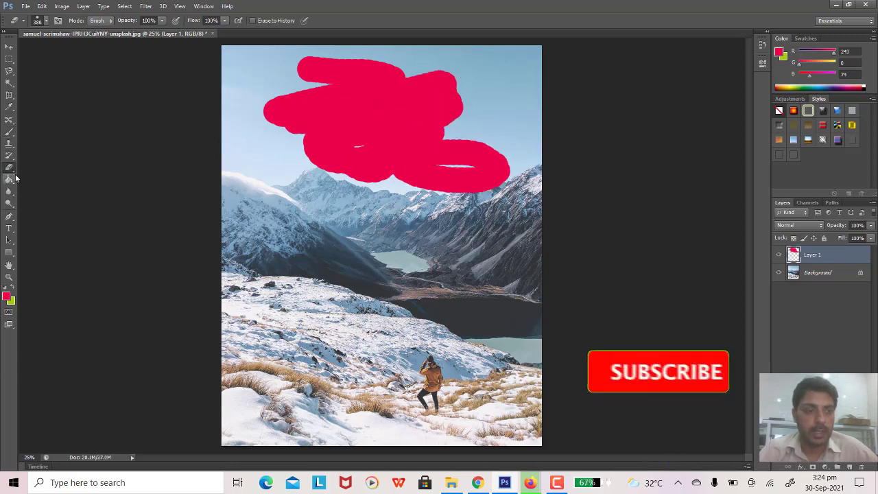
# - Erase the top of the pink scribble with a hard eraser, then shrink the eraser
pyautogui.moveTo(329, 108)
pyautogui.mouseDown()
pyautogui.moveTo(295, 72)
pyautogui.moveTo(427, 87)
pyautogui.moveTo(313, 87)
pyautogui.moveTo(259, 104)
pyautogui.moveTo(362, 109)
pyautogui.moveTo(460, 98)
pyautogui.moveTo(383, 75)
pyautogui.moveTo(292, 71)
pyautogui.mouseUp()
pyautogui.moveTo(463, 93)
pyautogui.mouseDown()
pyautogui.moveTo(443, 108)
pyautogui.moveTo(277, 110)
pyautogui.mouseUp()
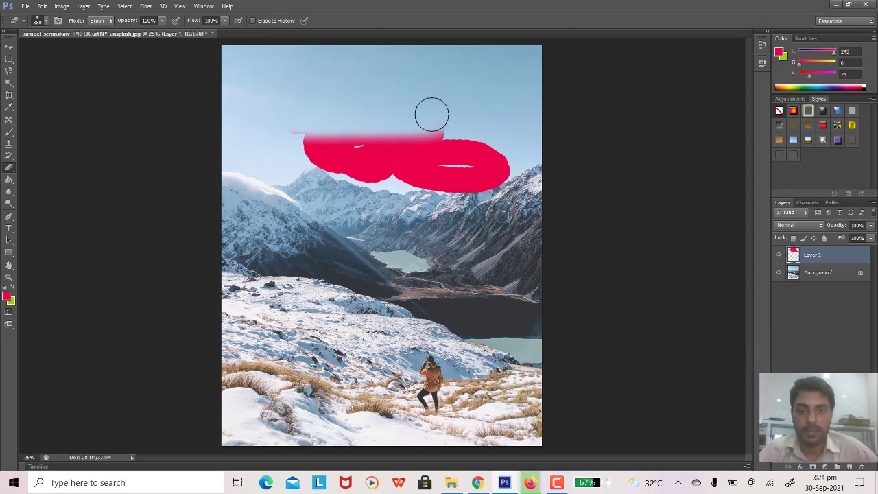
pyautogui.rightClick(374, 128)
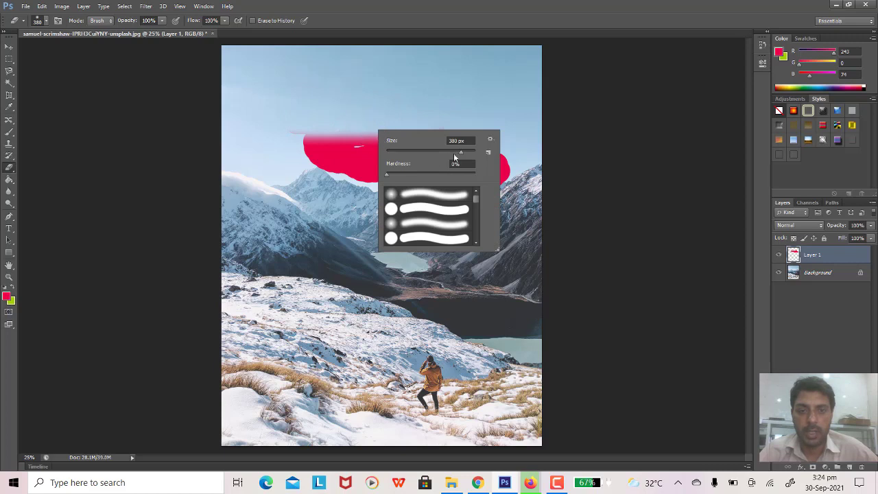
pyautogui.moveTo(461, 152)
pyautogui.mouseDown()
pyautogui.moveTo(412, 157)
pyautogui.moveTo(414, 145)
pyautogui.moveTo(436, 167)
pyautogui.mouseUp()
pyautogui.press('Return')
# - Erase pink bands with a 189 px eraser, raising its hardness to about 64%
pyautogui.rightClick(360, 146)
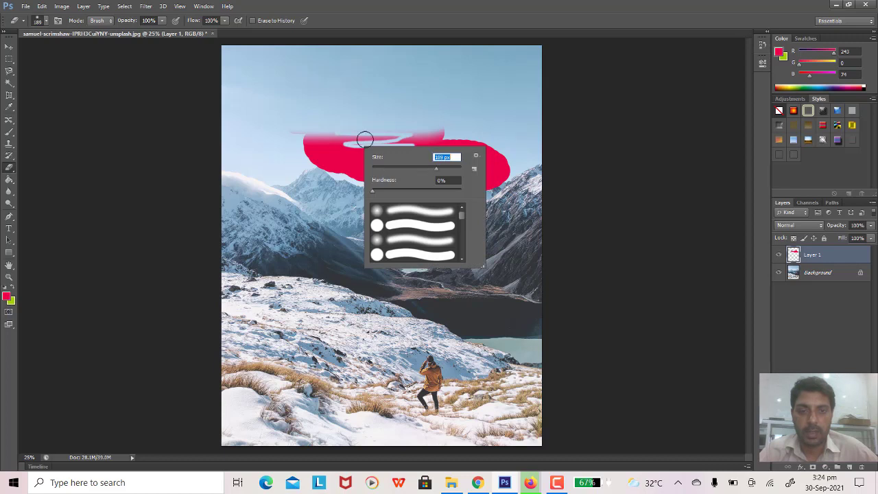
pyautogui.press('Return')
pyautogui.moveTo(364, 140)
pyautogui.mouseDown()
pyautogui.moveTo(337, 137)
pyautogui.moveTo(417, 145)
pyautogui.mouseUp()
pyautogui.rightClick(421, 144)
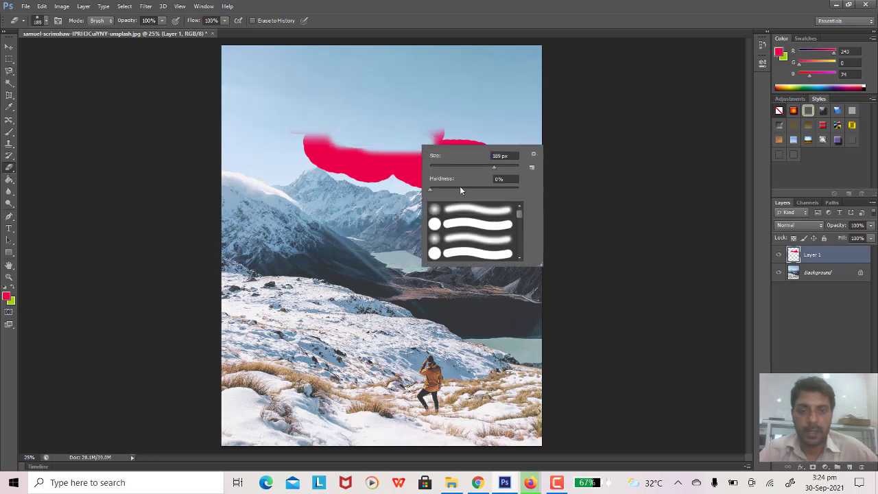
pyautogui.moveTo(431, 192); pyautogui.dragTo(483, 194)
pyautogui.press('Return')
pyautogui.moveTo(315, 140)
pyautogui.mouseDown()
pyautogui.moveTo(484, 150)
pyautogui.moveTo(345, 160)
pyautogui.moveTo(410, 167)
pyautogui.mouseUp()
# - Switch to the soft round eraser tip and softly erase a band of pink
pyautogui.rightClick(409, 173)
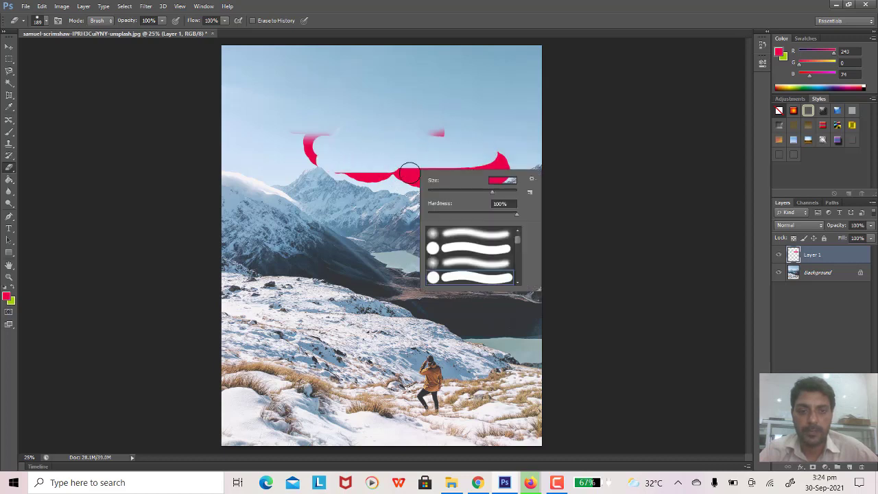
pyautogui.click(470, 235)
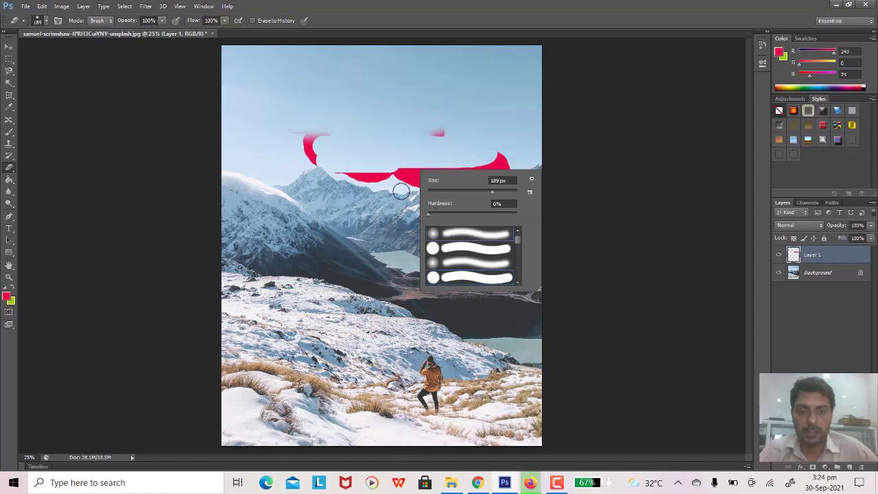
pyautogui.click(374, 189)
pyautogui.moveTo(371, 184)
pyautogui.mouseDown()
pyautogui.moveTo(475, 169)
pyautogui.moveTo(471, 162)
pyautogui.mouseUp()
# - Compare tips in the brush settings, leaving a 189 px soft eraser at 0% hardness
pyautogui.rightClick(388, 113)
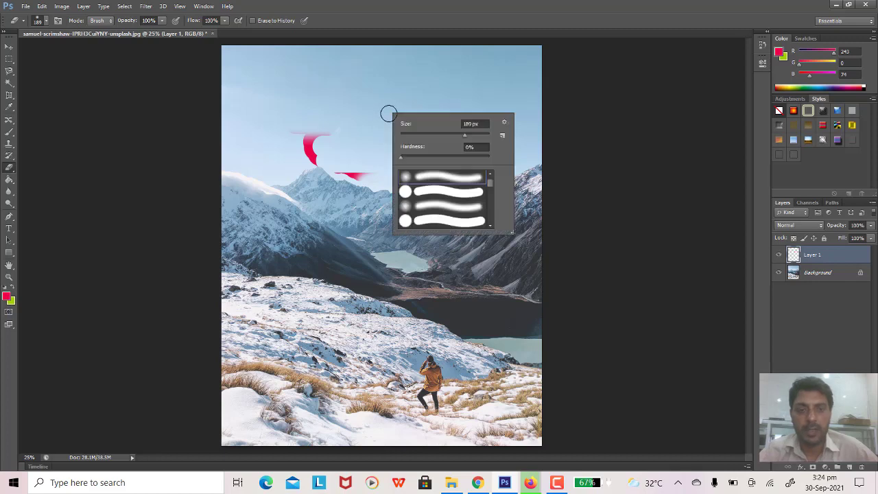
pyautogui.scroll(-1, 490, 195)
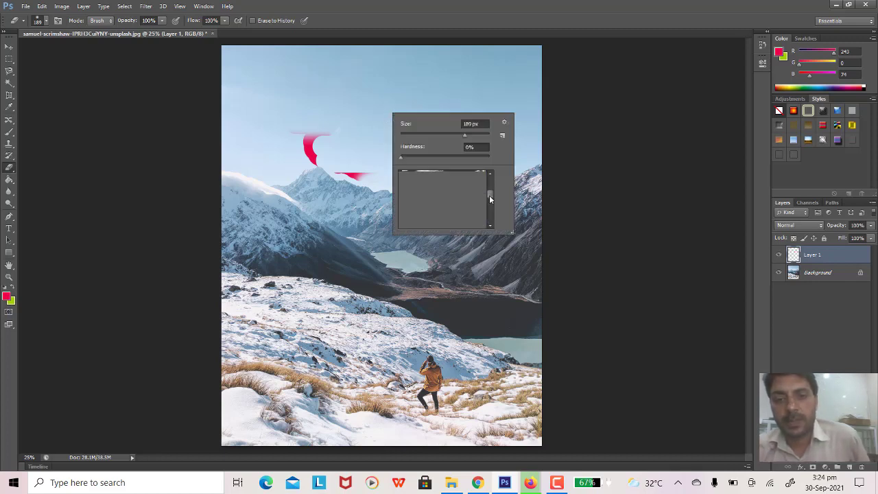
pyautogui.scroll(-1, 487, 197)
pyautogui.scroll(-1, 491, 193)
pyautogui.moveTo(490, 189); pyautogui.dragTo(490, 179)
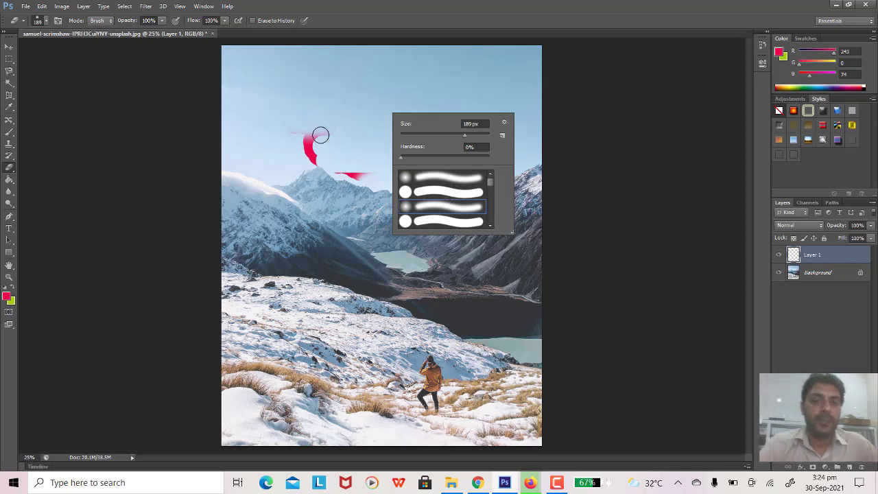
pyautogui.click(310, 118)
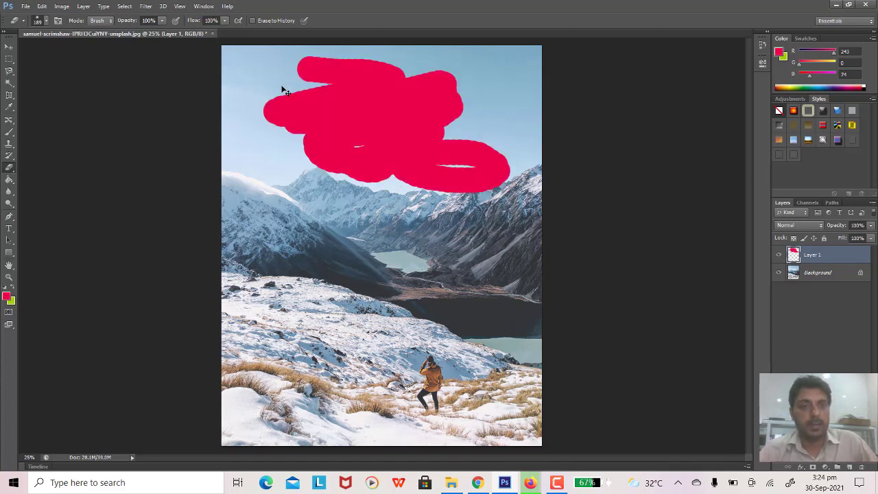
# - Lower eraser flow to 44% and fade the top and upper-left of the pink blob
pyautogui.click(225, 21)
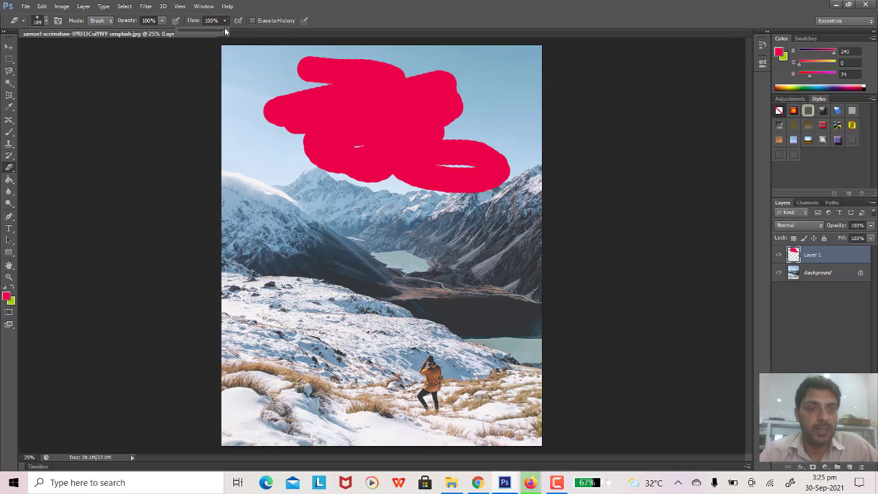
pyautogui.moveTo(201, 32); pyautogui.dragTo(197, 32)
pyautogui.moveTo(300, 69); pyautogui.dragTo(362, 75)
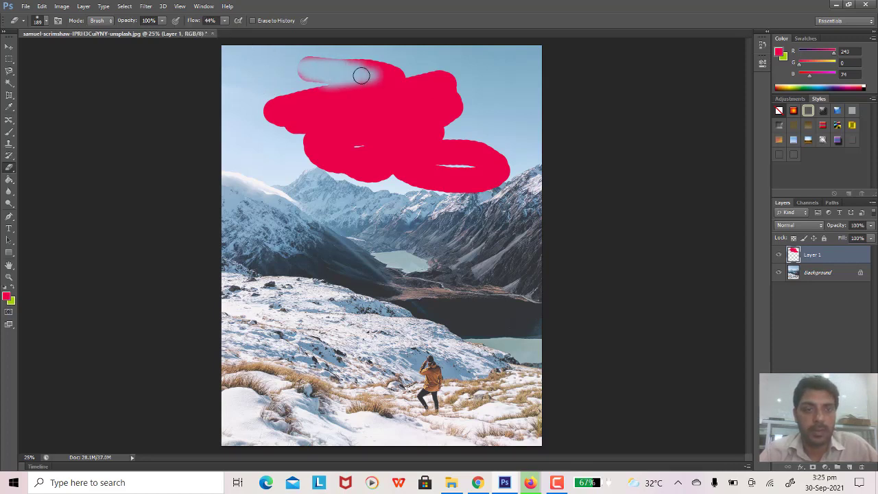
pyautogui.rightClick(345, 73)
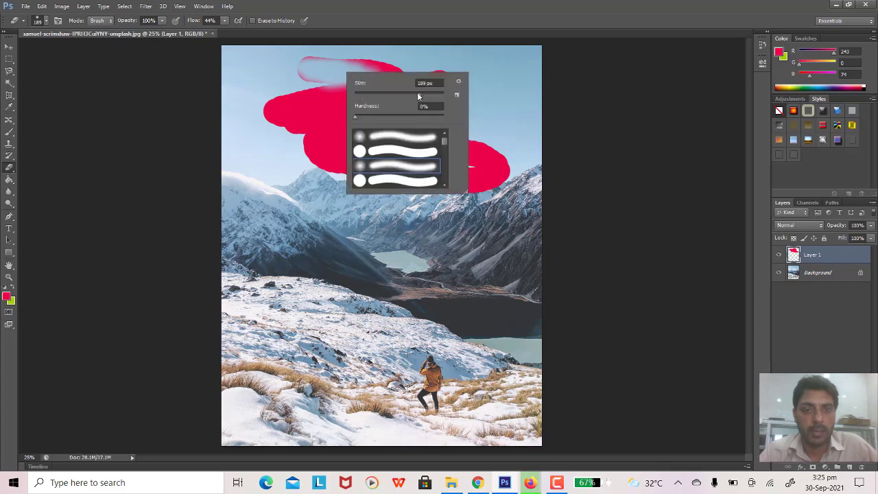
pyautogui.click(321, 106)
pyautogui.moveTo(301, 103)
pyautogui.mouseDown()
pyautogui.moveTo(404, 83)
pyautogui.moveTo(274, 98)
pyautogui.moveTo(434, 79)
pyautogui.moveTo(318, 87)
pyautogui.moveTo(275, 104)
pyautogui.moveTo(432, 90)
pyautogui.moveTo(353, 67)
pyautogui.moveTo(400, 68)
pyautogui.mouseUp()
pyautogui.moveTo(401, 68); pyautogui.dragTo(339, 68)
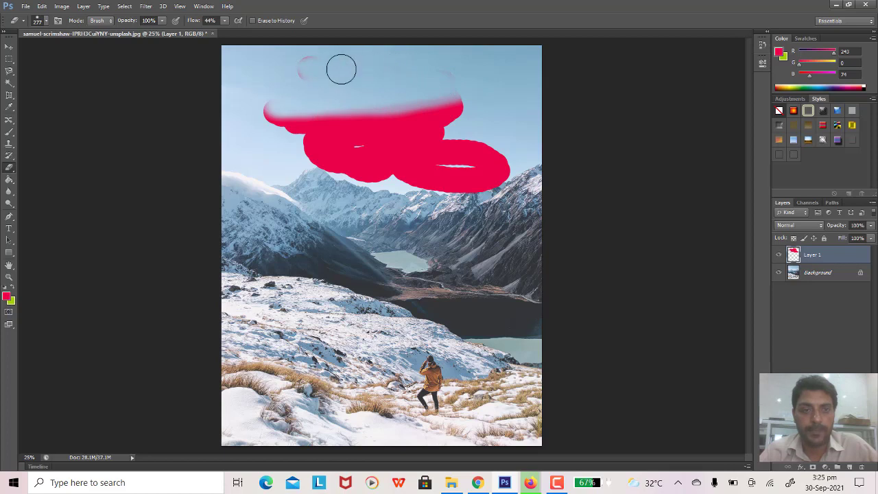
# - Lower eraser flow to 21% and fade the pink band and upper paint
pyautogui.click(227, 21)
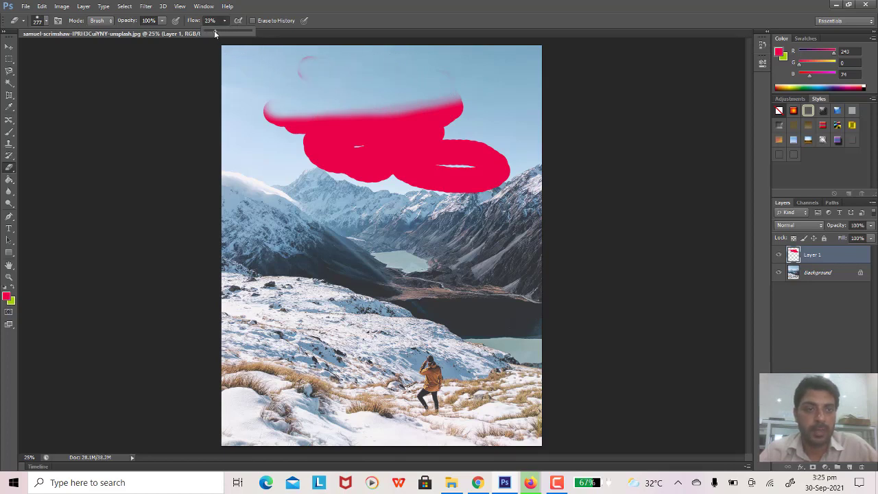
pyautogui.moveTo(214, 34); pyautogui.dragTo(213, 33)
pyautogui.moveTo(321, 126)
pyautogui.mouseDown()
pyautogui.moveTo(402, 122)
pyautogui.moveTo(300, 122)
pyautogui.mouseUp()
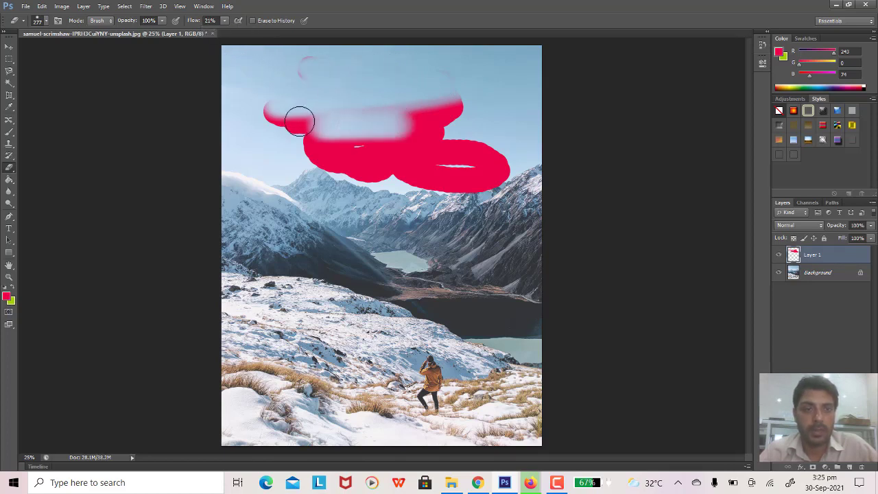
pyautogui.click(224, 22)
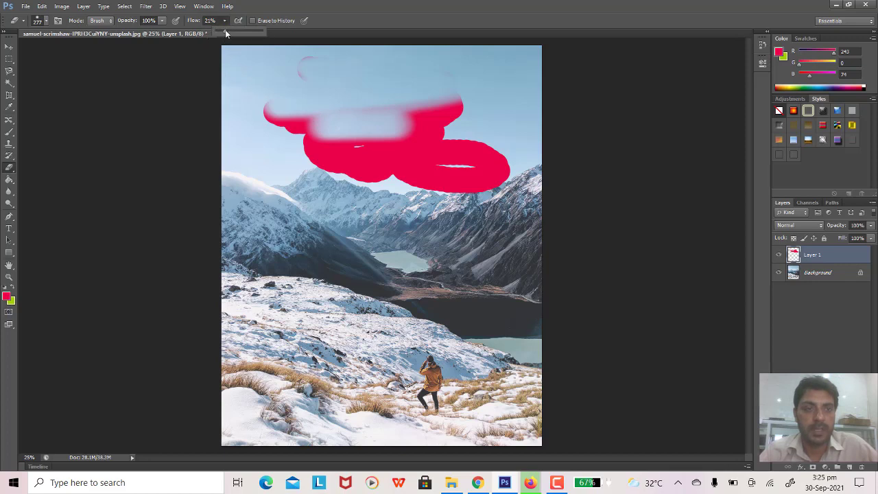
pyautogui.moveTo(284, 94)
pyautogui.mouseDown()
pyautogui.moveTo(432, 89)
pyautogui.moveTo(432, 102)
pyautogui.moveTo(342, 123)
pyautogui.mouseUp()
# - Erase at reduced opacity, raising it to 78%, clearing most pink paint from the sky
pyautogui.click(162, 21)
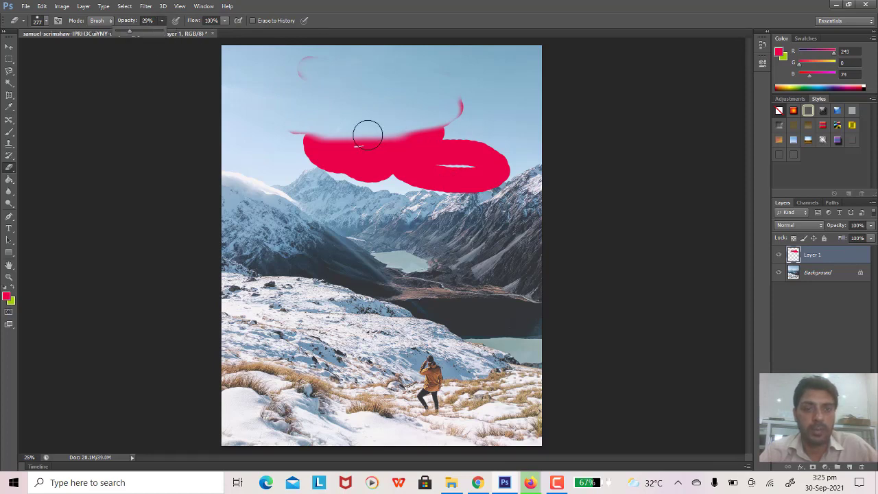
pyautogui.moveTo(366, 133)
pyautogui.mouseDown()
pyautogui.moveTo(429, 157)
pyautogui.moveTo(384, 169)
pyautogui.mouseUp()
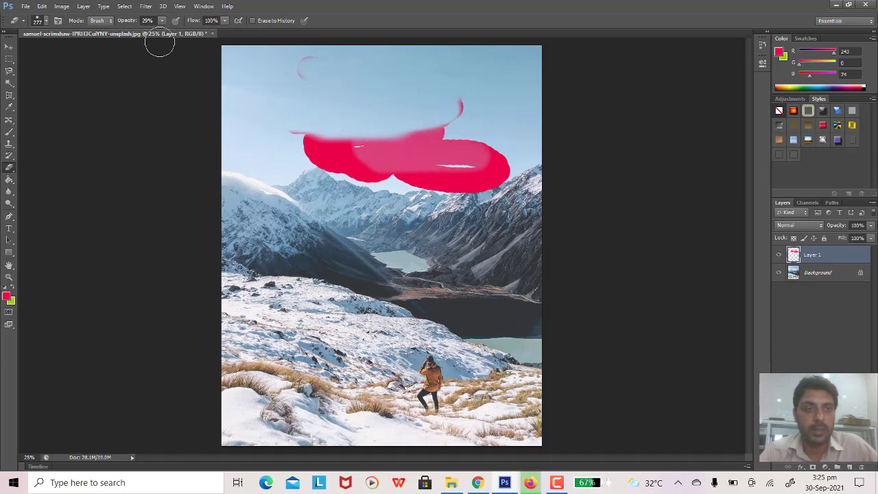
pyautogui.click(162, 21)
pyautogui.moveTo(183, 35); pyautogui.dragTo(186, 35)
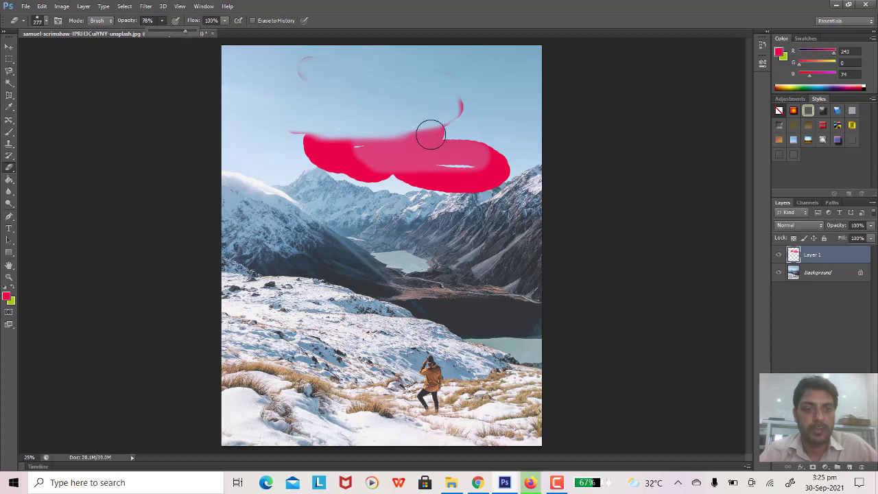
pyautogui.moveTo(429, 133)
pyautogui.mouseDown()
pyautogui.moveTo(377, 137)
pyautogui.moveTo(463, 151)
pyautogui.mouseUp()
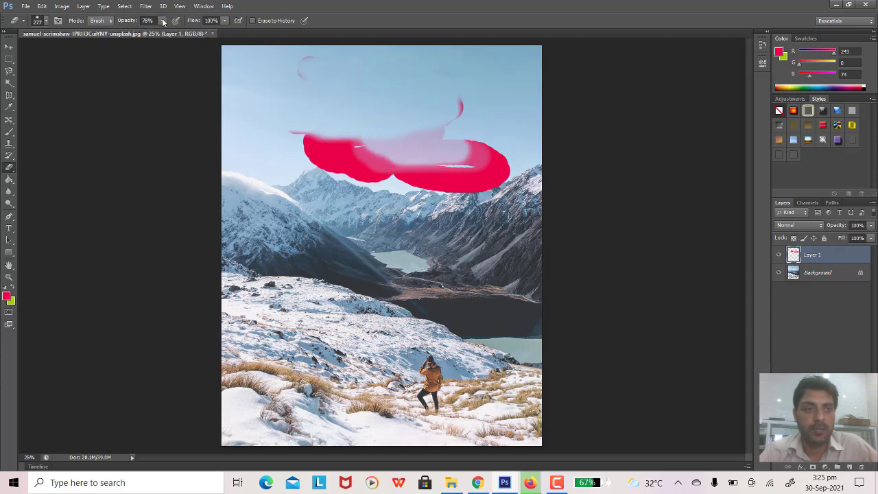
pyautogui.click(163, 21)
pyautogui.moveTo(353, 142)
pyautogui.mouseDown()
pyautogui.moveTo(400, 165)
pyautogui.moveTo(484, 172)
pyautogui.moveTo(463, 154)
pyautogui.mouseUp()
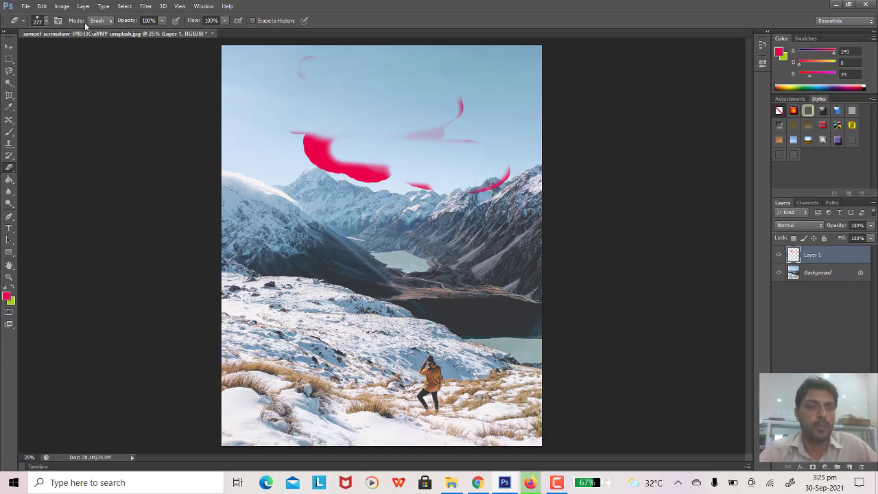
# - Open the eraser's Mode dropdown to pick Pencil
pyautogui.click(112, 21)
pyautogui.click(111, 21)
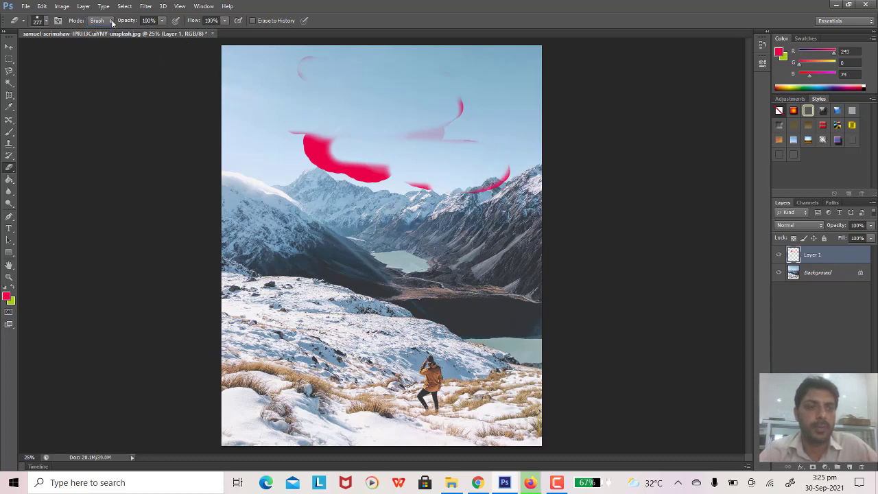
pyautogui.click(111, 21)
# - Erase pink streaks with the eraser in Pencil mode, then in Block mode
pyautogui.click(94, 40)
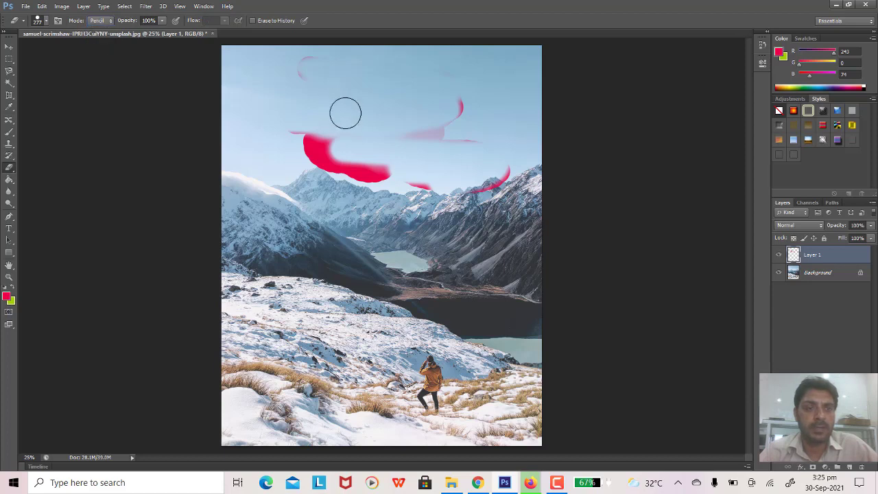
pyautogui.moveTo(345, 112); pyautogui.dragTo(319, 161)
pyautogui.click(112, 21)
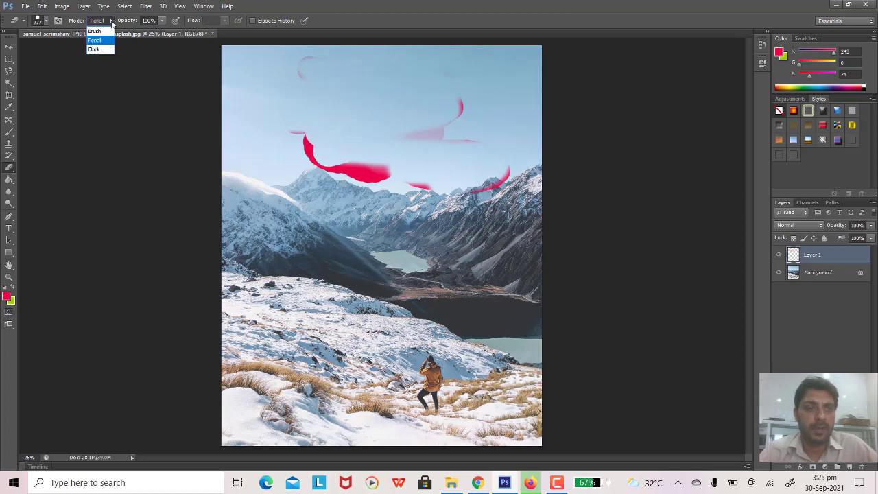
pyautogui.click(96, 51)
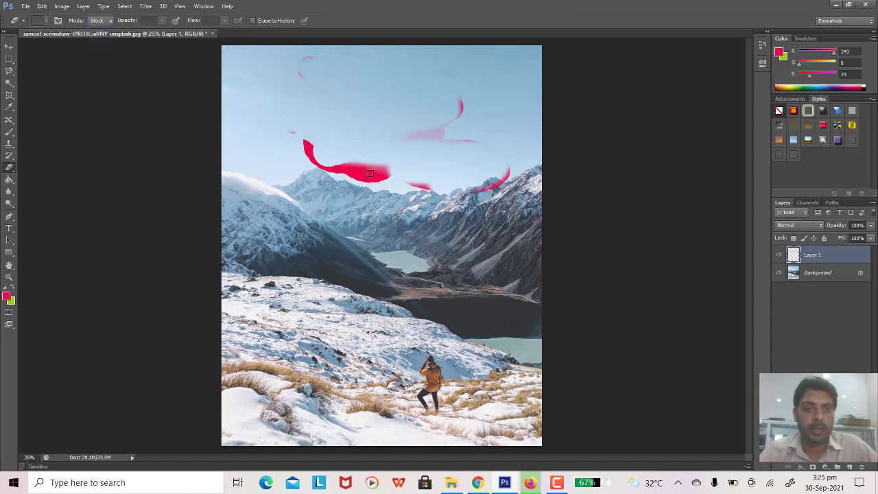
pyautogui.moveTo(369, 173); pyautogui.dragTo(374, 171)
pyautogui.moveTo(424, 144); pyautogui.dragTo(458, 118)
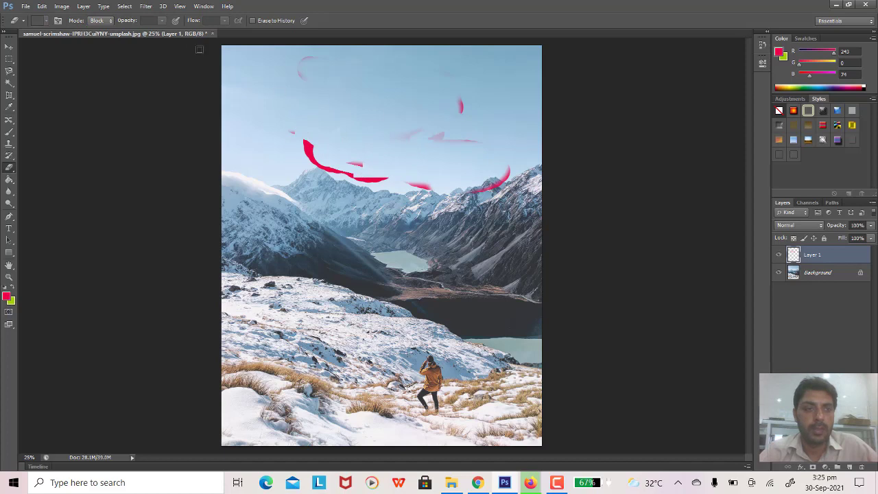
# - Return the eraser to Brush mode and wipe away the remaining faint pink marks
pyautogui.click(112, 20)
pyautogui.click(103, 32)
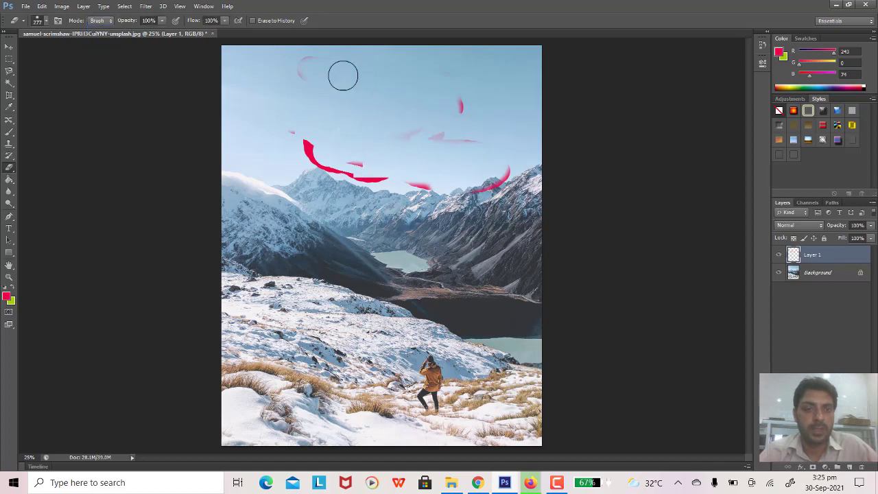
pyautogui.moveTo(343, 75)
pyautogui.mouseDown()
pyautogui.moveTo(313, 68)
pyautogui.moveTo(474, 70)
pyautogui.moveTo(416, 121)
pyautogui.moveTo(333, 148)
pyautogui.moveTo(486, 193)
pyautogui.moveTo(449, 141)
pyautogui.mouseUp()
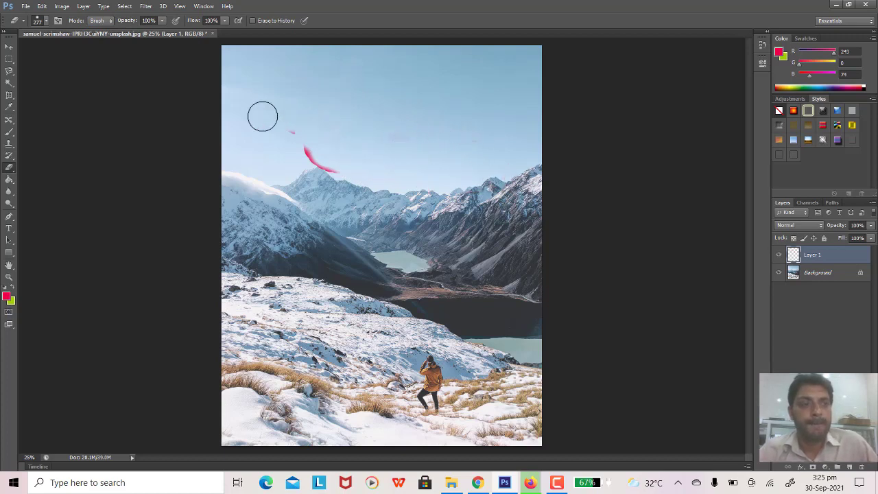
# - Adjust the eraser brush settings and briefly check Layer 1's layer style options
pyautogui.rightClick(358, 115)
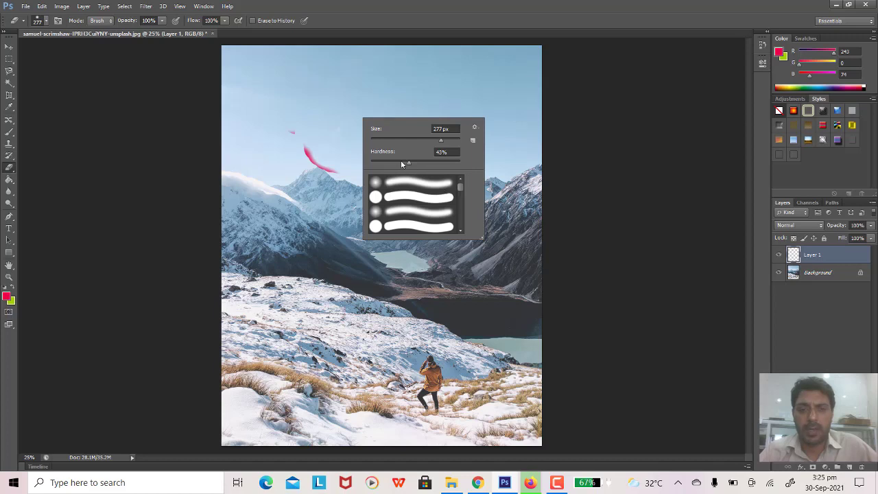
pyautogui.moveTo(460, 184)
pyautogui.mouseDown()
pyautogui.moveTo(462, 209)
pyautogui.moveTo(458, 174)
pyautogui.mouseUp()
pyautogui.click(329, 91)
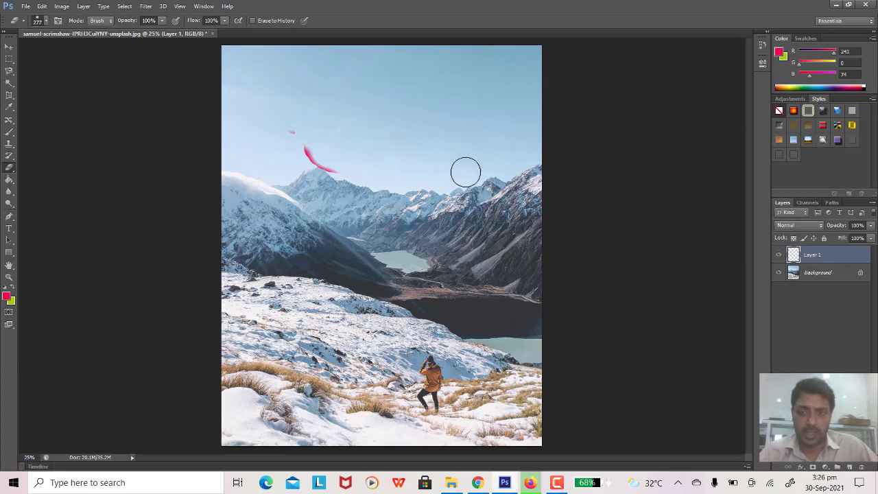
pyautogui.doubleClick(793, 254)
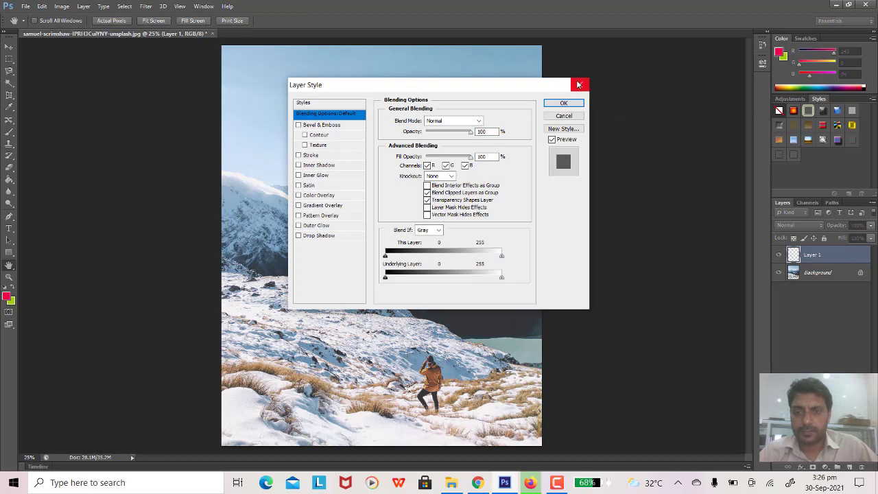
pyautogui.click(578, 84)
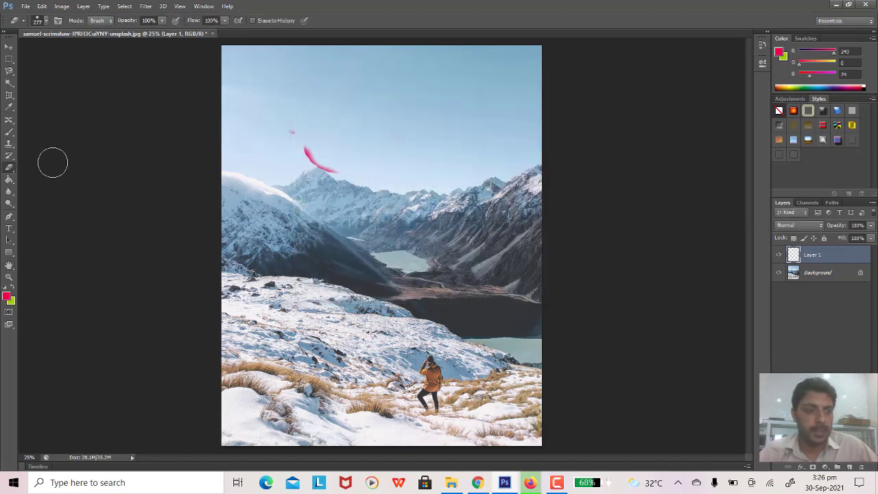
pyautogui.rightClick(13, 172)
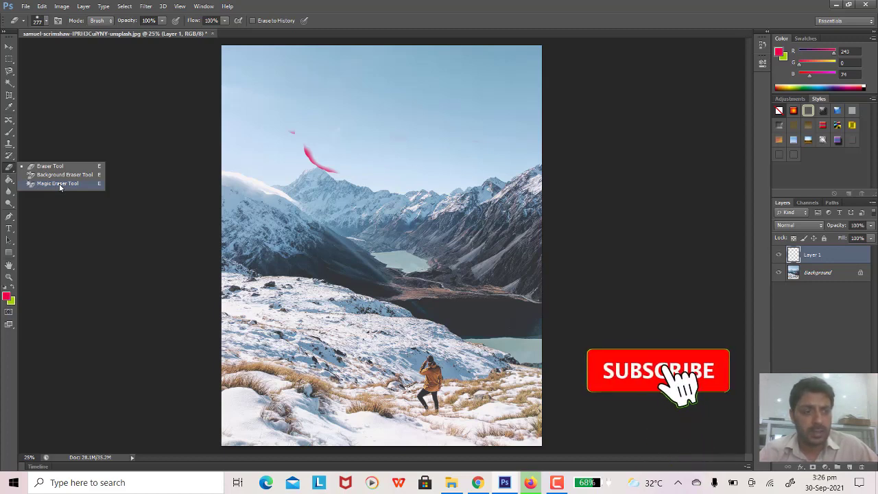
# - Switch from the Magic Eraser to the Magic Wand selection tool
pyautogui.click(59, 184)
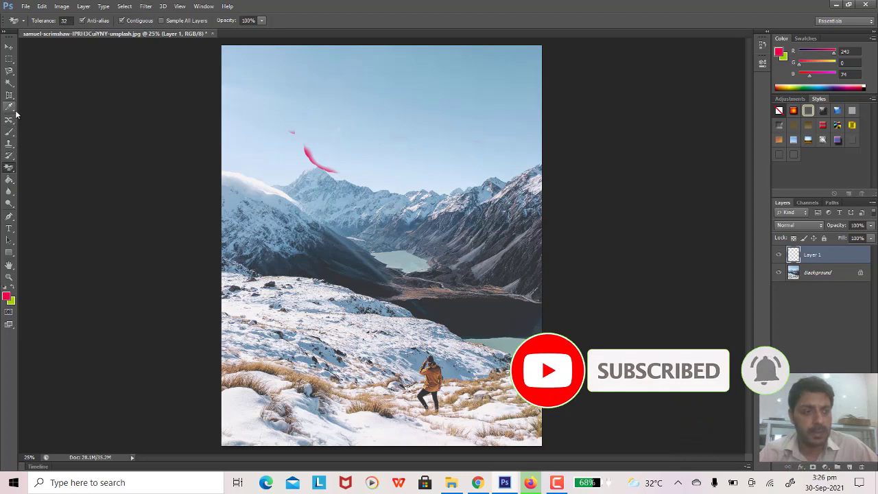
pyautogui.click(10, 83)
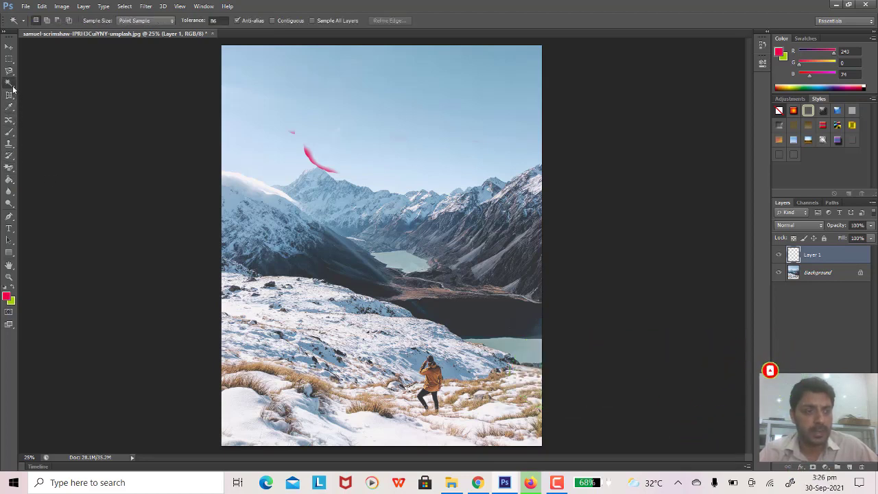
pyautogui.rightClick(10, 84)
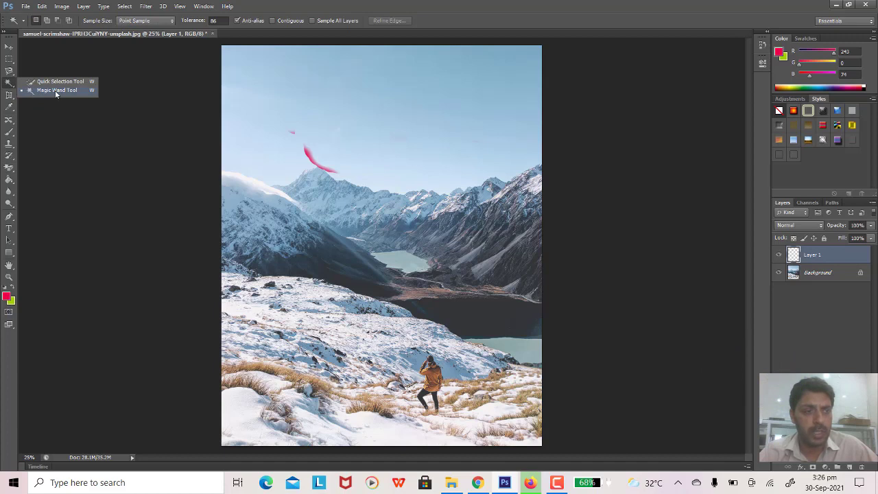
pyautogui.click(56, 92)
# - Magic Wand-select the Background's sky, then its mountains, deselecting each, and return to Layer 1
pyautogui.click(826, 278)
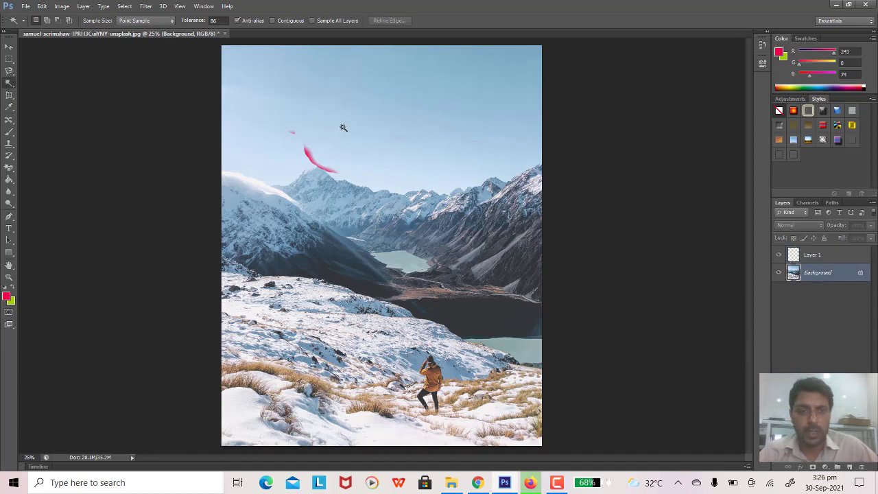
pyautogui.click(352, 97)
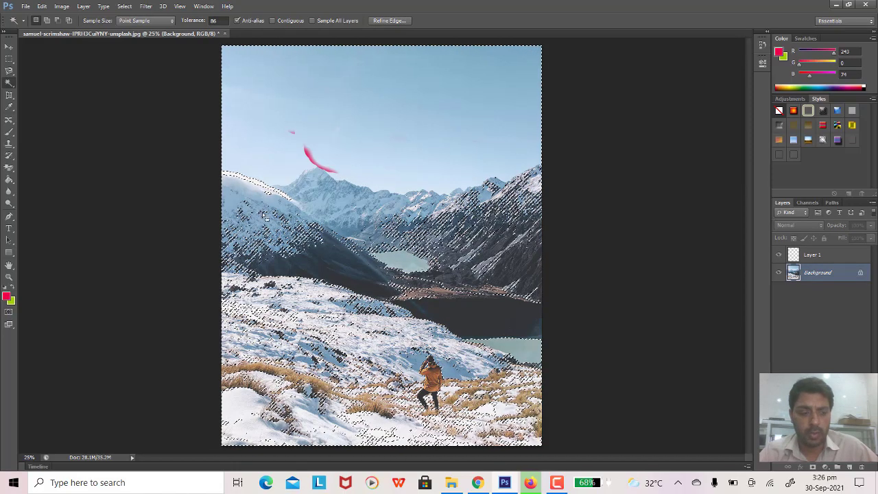
pyautogui.hotkey('ctrl', 'd')
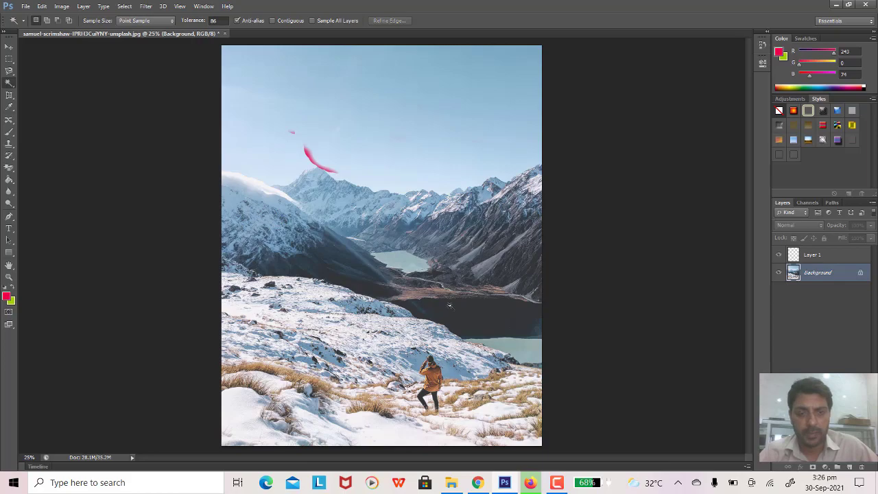
pyautogui.click(450, 306)
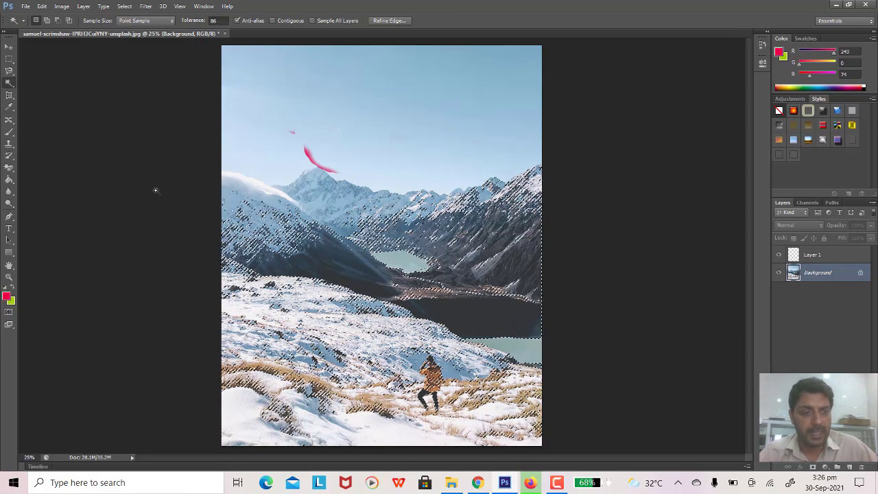
pyautogui.hotkey('ctrl', 'd')
pyautogui.hotkey('alt', ']')
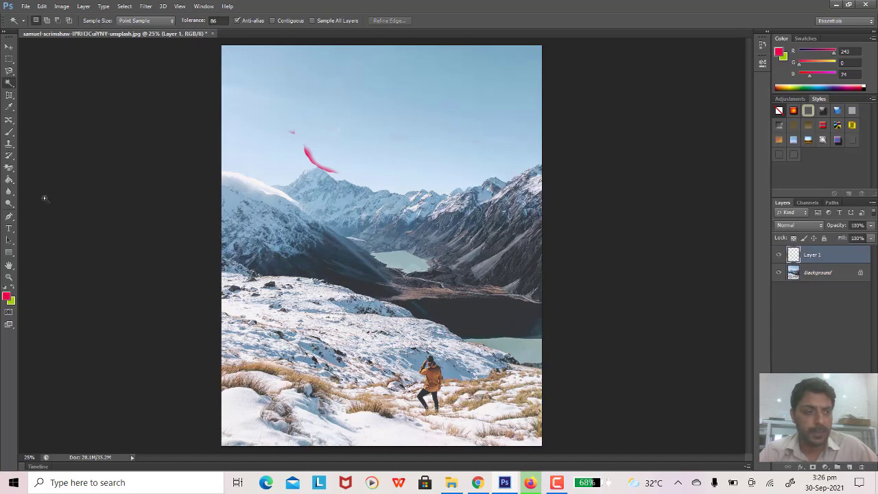
pyautogui.click(13, 171)
# - Test a Magic Eraser click on the Background's sky, then undo it
pyautogui.rightClick(13, 171)
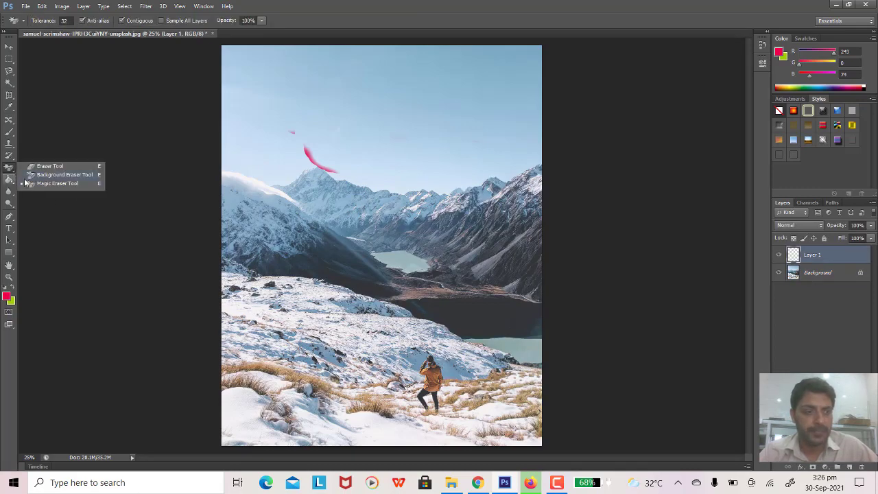
pyautogui.click(35, 188)
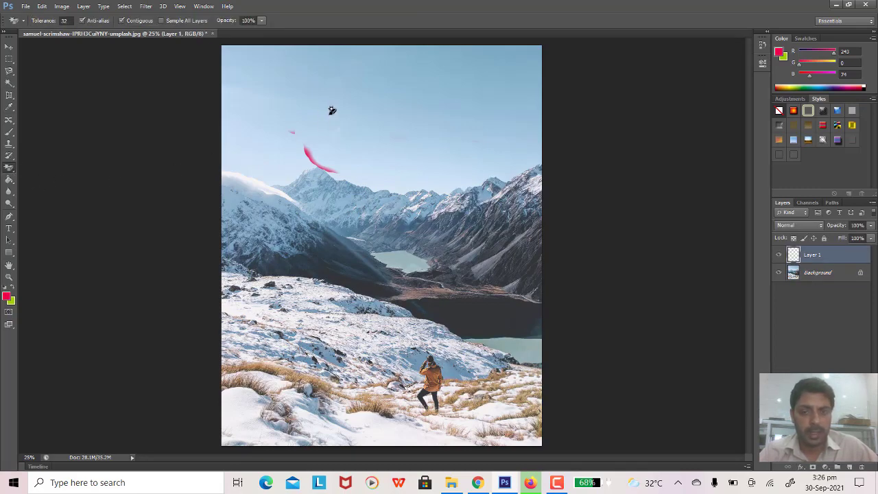
pyautogui.click(814, 275)
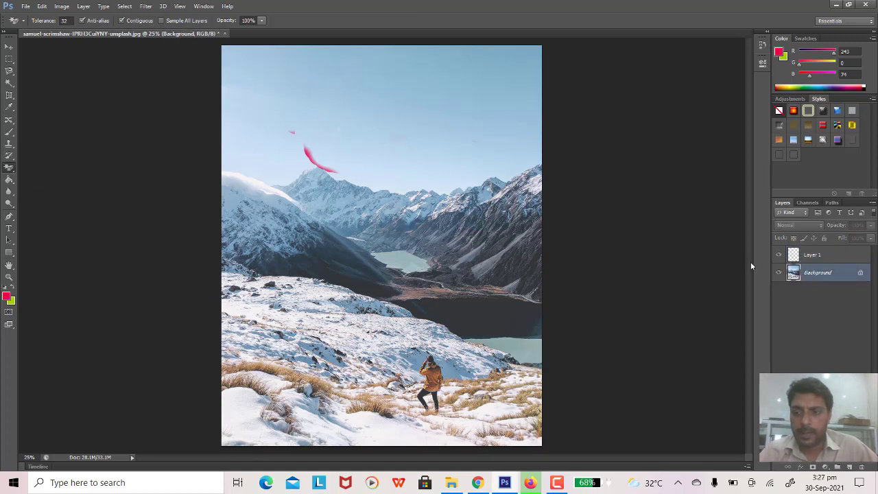
pyautogui.click(409, 155)
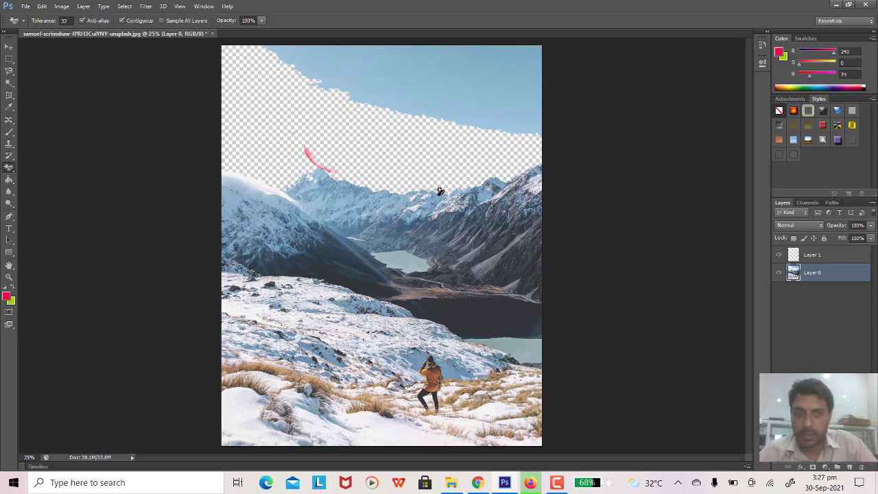
pyautogui.hotkey('ctrl', 'z')
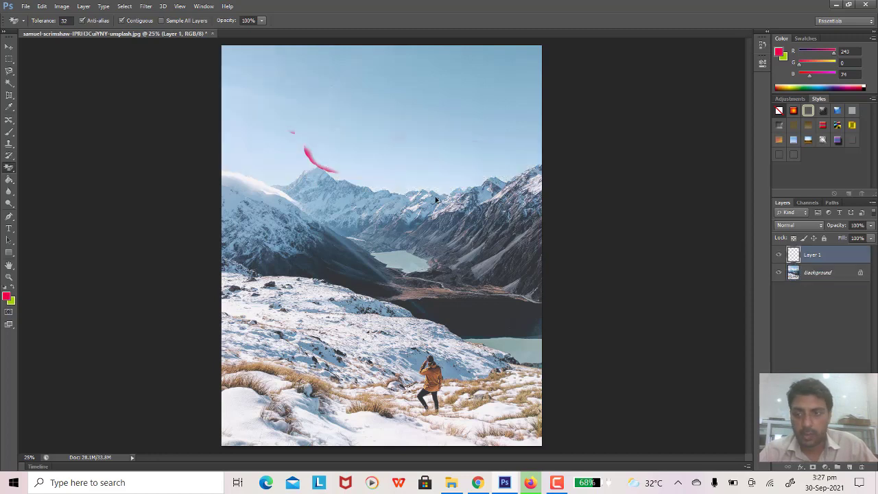
# - Magic-erase the sky, top-right strip, valley and lake, slopes and haze to transparency
pyautogui.click(820, 277)
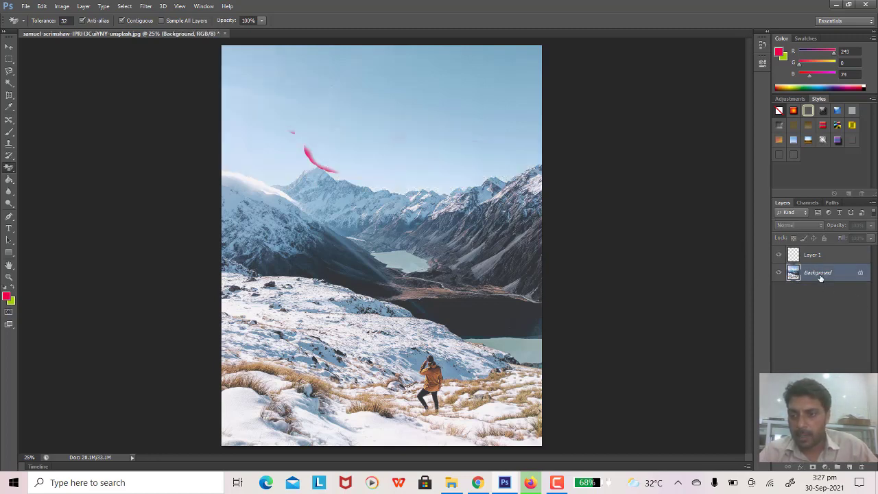
pyautogui.rightClick(13, 172)
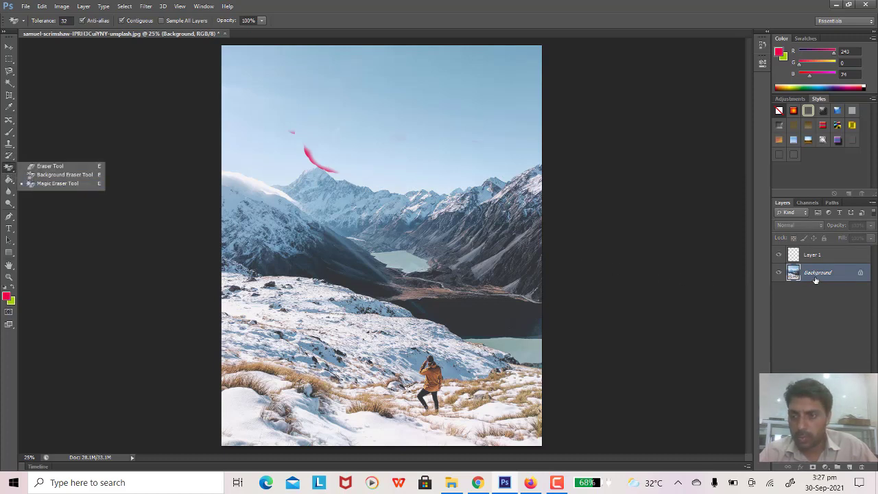
pyautogui.click(68, 184)
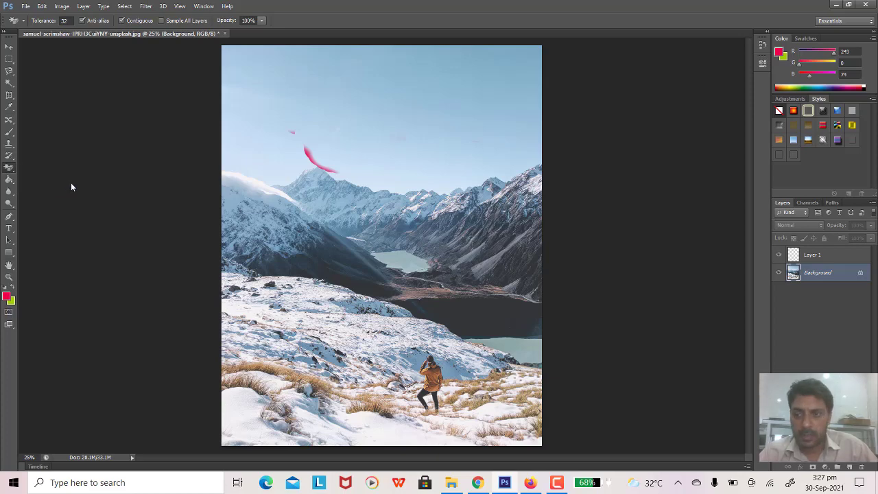
pyautogui.click(407, 118)
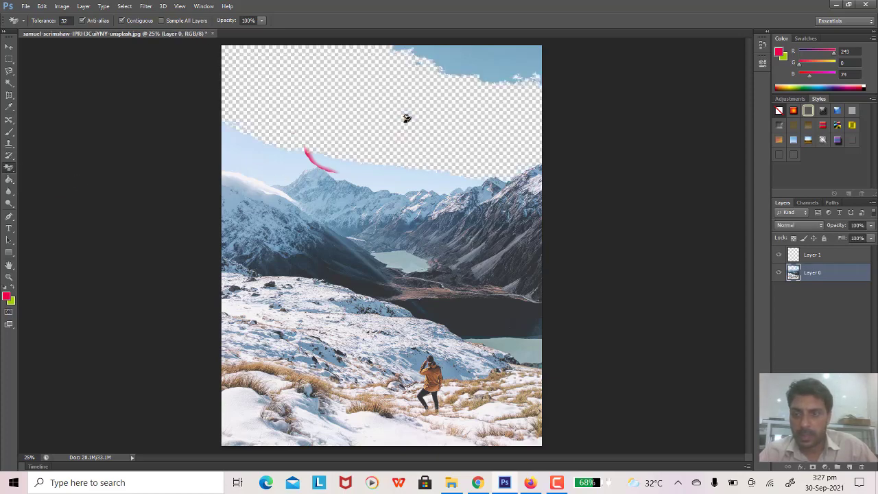
pyautogui.click(491, 69)
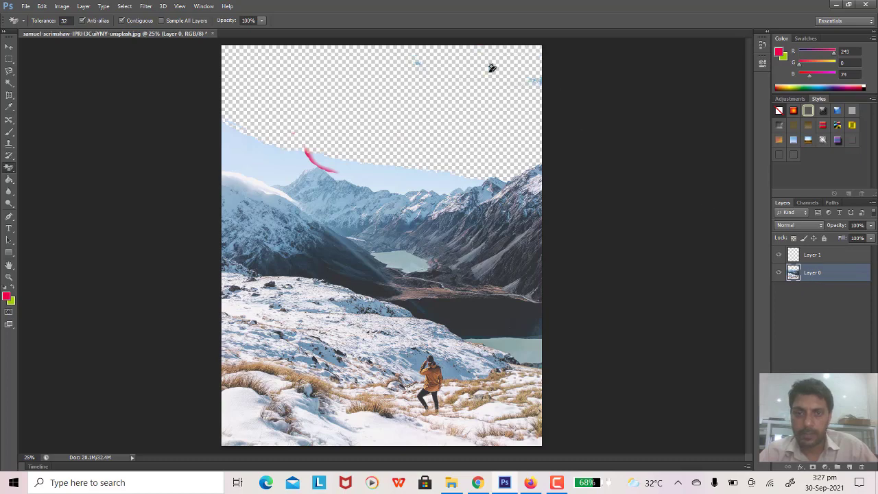
pyautogui.click(344, 278)
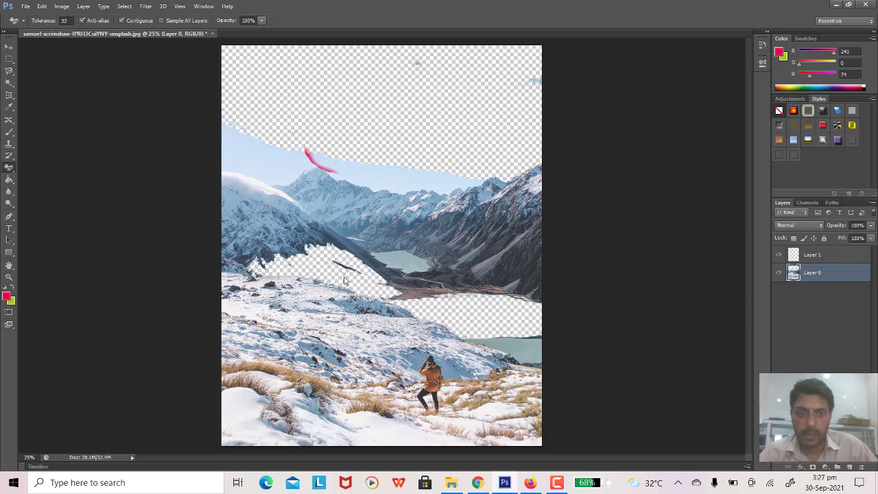
pyautogui.click(518, 271)
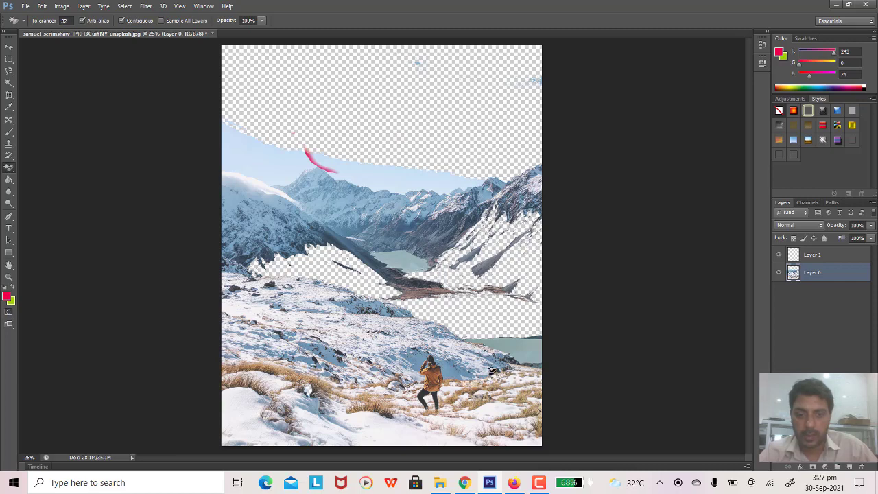
pyautogui.click(416, 285)
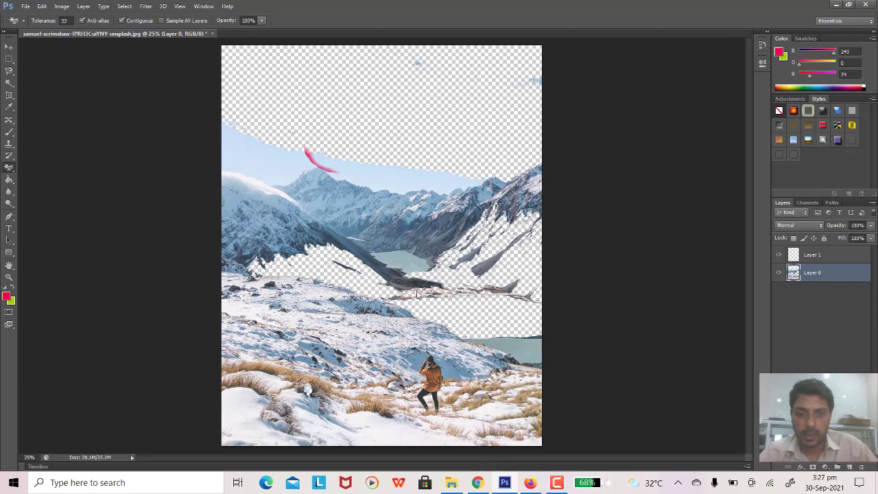
pyautogui.click(277, 212)
pyautogui.click(267, 184)
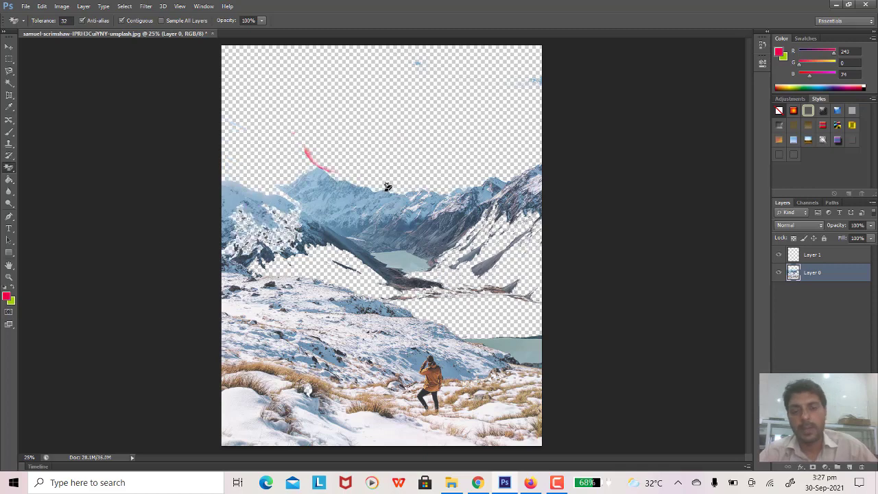
# - Step back through the erases with Ctrl+Alt+Z and Ctrl+Shift+Z, restoring the sky and slopes
pyautogui.hotkey('ctrl', 'alt', 'z')
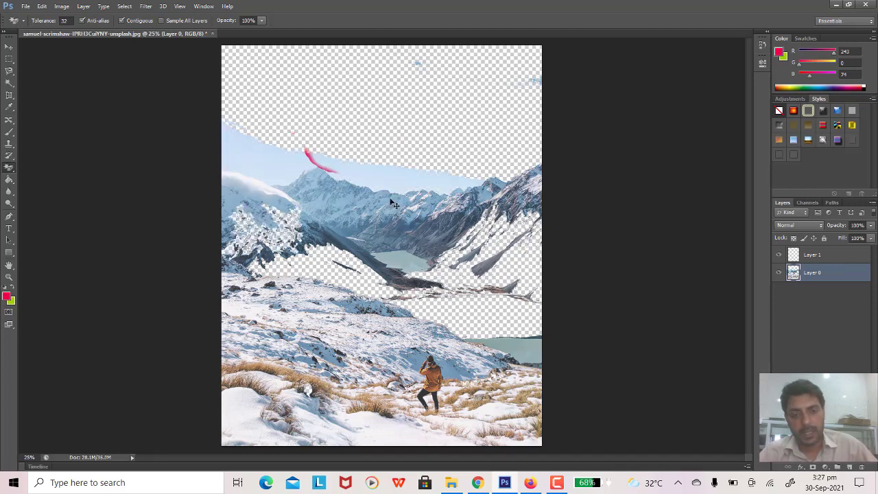
pyautogui.hotkey('ctrl', 'alt', 'z')
pyautogui.hotkey('ctrl', 'alt', 'z')
pyautogui.hotkey('ctrl', 'alt', 'z')
pyautogui.hotkey('ctrl', 'alt', 'z')
pyautogui.hotkey('ctrl', 'alt', 'z')
pyautogui.hotkey('ctrl', 'alt', 'z')
pyautogui.hotkey('ctrl', 'alt', 'z')
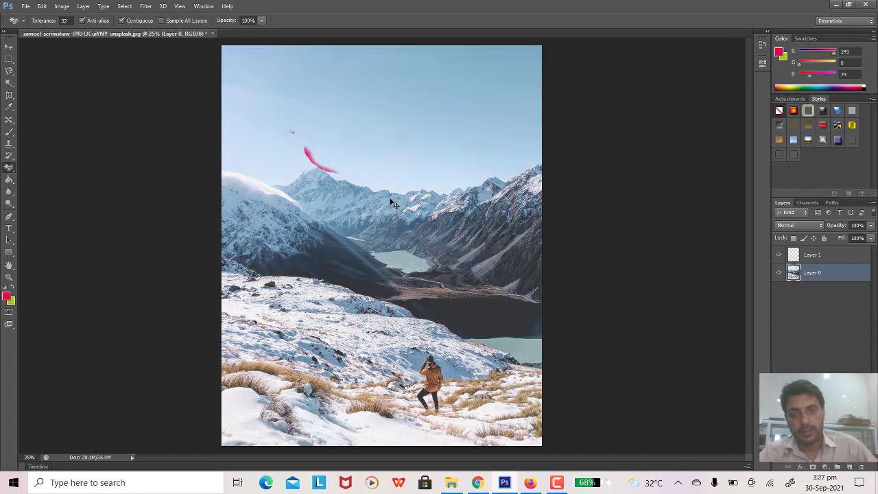
pyautogui.hotkey('ctrl', 'alt', 'z')
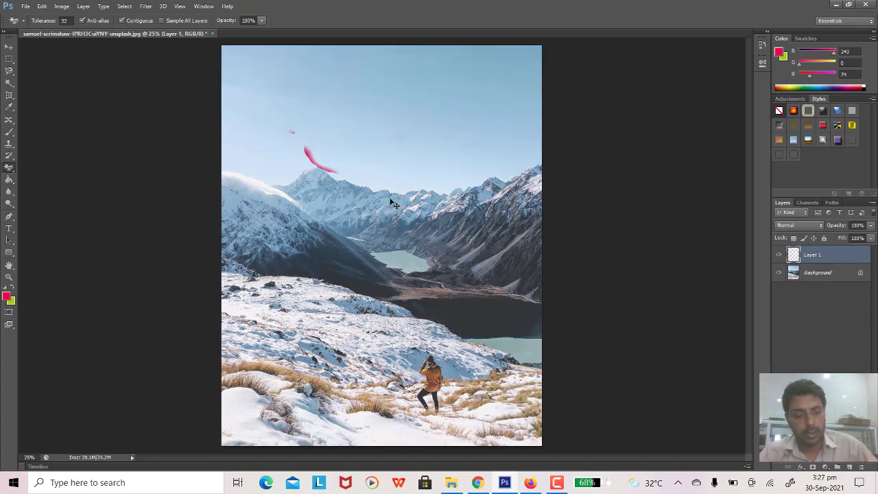
pyautogui.hotkey('ctrl', 'shift', 'z')
pyautogui.hotkey('ctrl', 'shift', 'z')
pyautogui.hotkey('ctrl', 'shift', 'z')
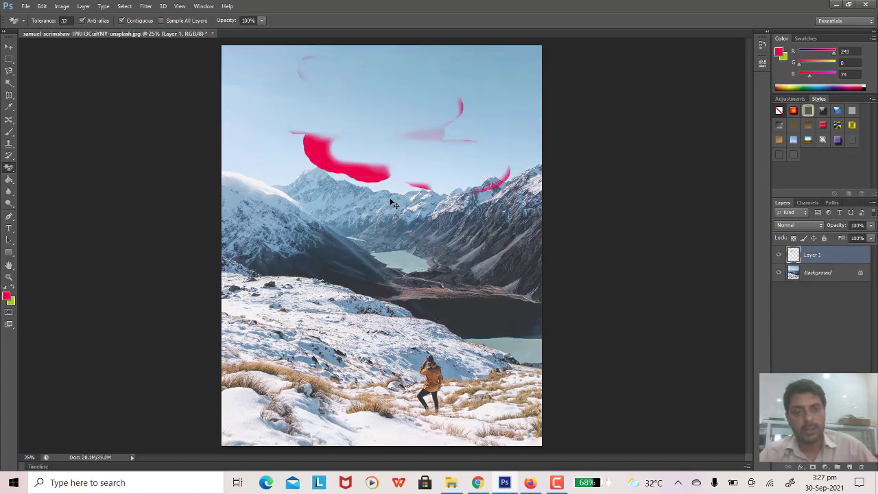
pyautogui.hotkey('ctrl', 'shift', 'z')
pyautogui.hotkey('ctrl', 'shift', 'z')
pyautogui.hotkey('ctrl', 'shift', 'z')
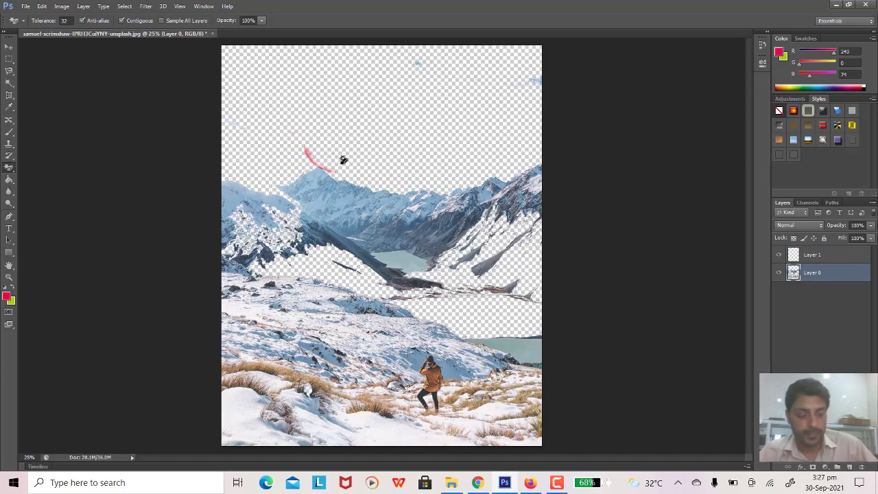
pyautogui.hotkey('ctrl', 'alt', 'z')
pyautogui.hotkey('ctrl', 'alt', 'z')
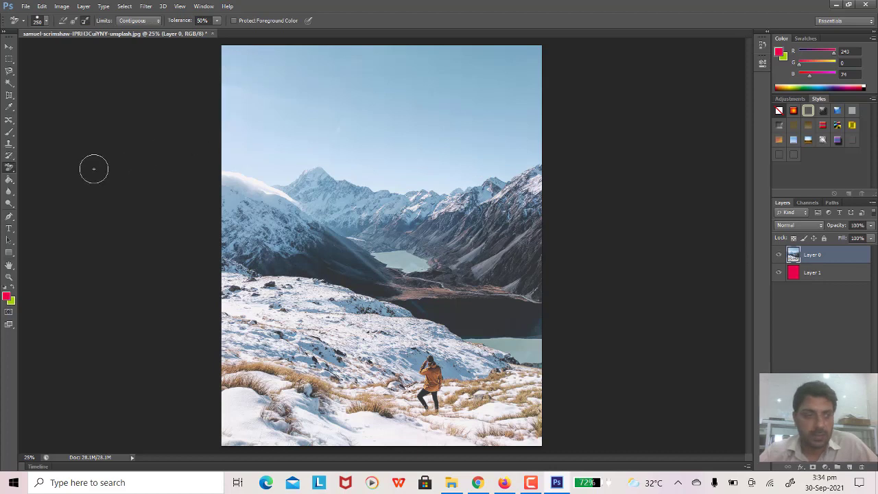
# - Open the Eraser / Background Eraser / Magic Eraser flyout from the eraser tool slot
pyautogui.rightClick(14, 169)
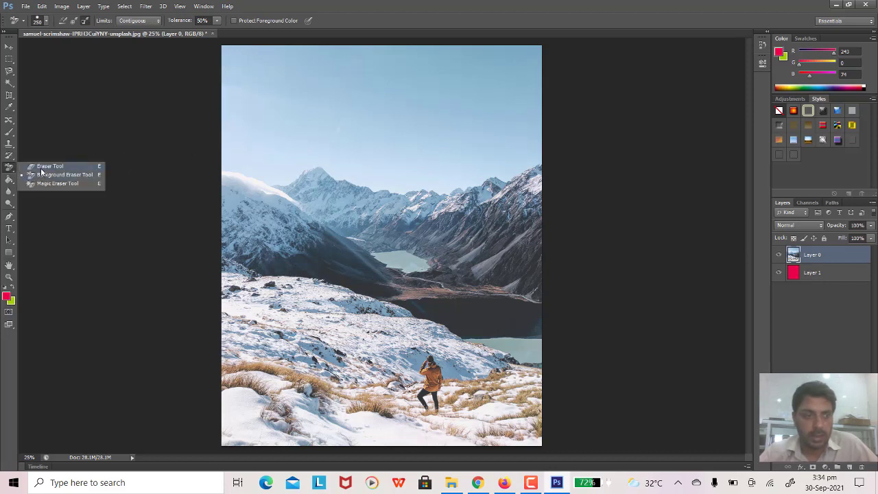